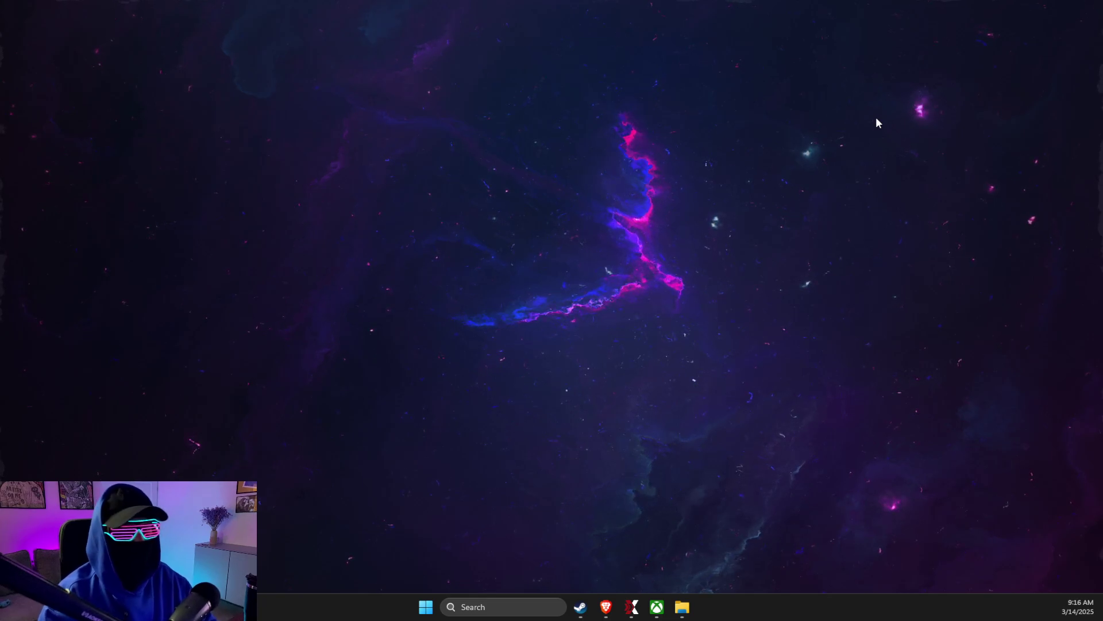
- Examine per-process network usage in Resource Monitor, launched from Task Manager's performance view, and put both windows away
{"action": "left_click", "coordinate": [488, 607]}
{"action": "type", "text": "task Manager"}
{"action": "left_click", "coordinate": [497, 247]}
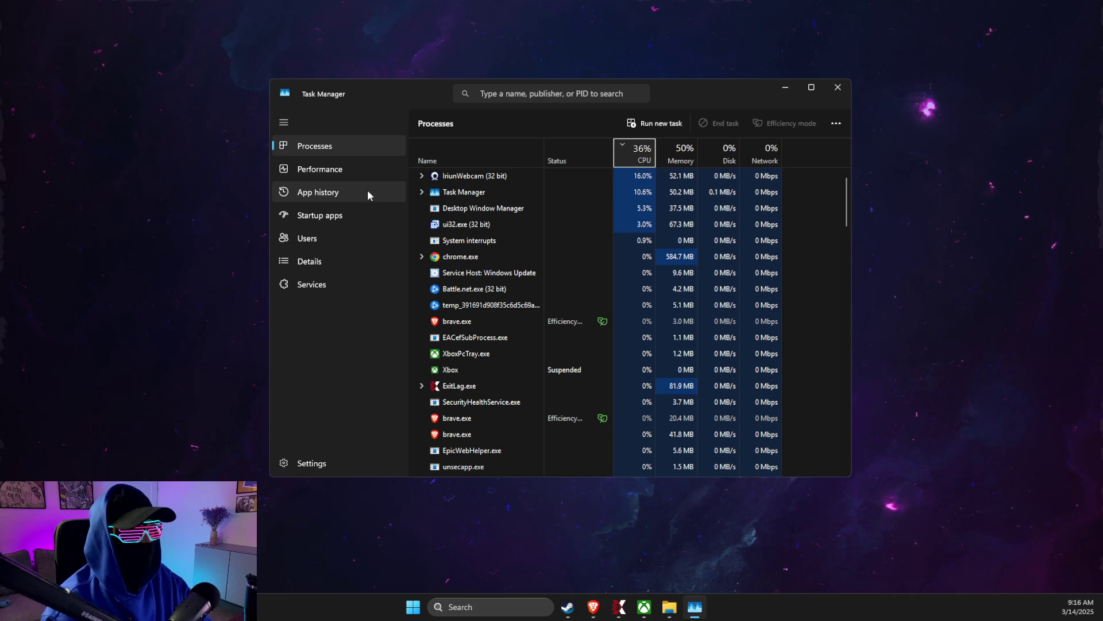
{"action": "left_click", "coordinate": [329, 170]}
{"action": "left_click", "coordinate": [836, 123]}
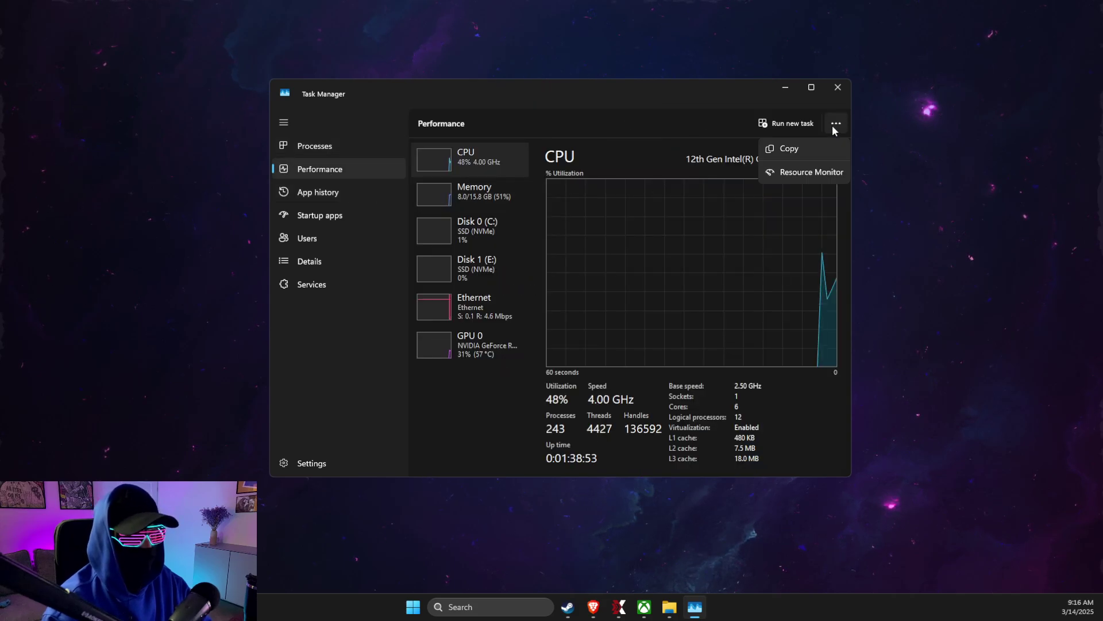
{"action": "left_click", "coordinate": [799, 170]}
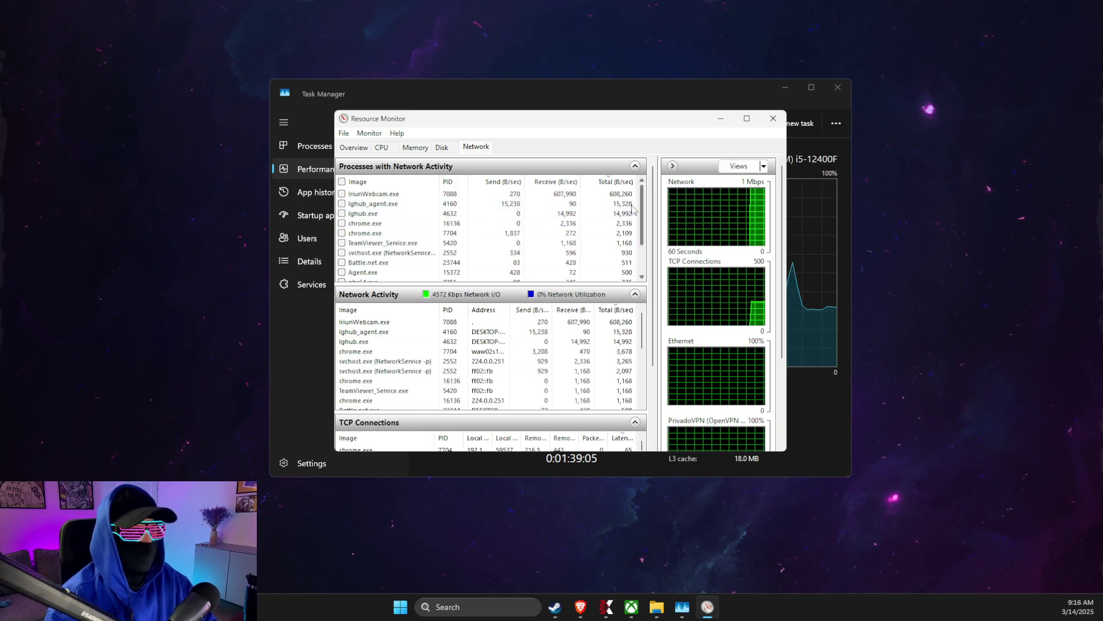
{"action": "left_click", "coordinate": [773, 118]}
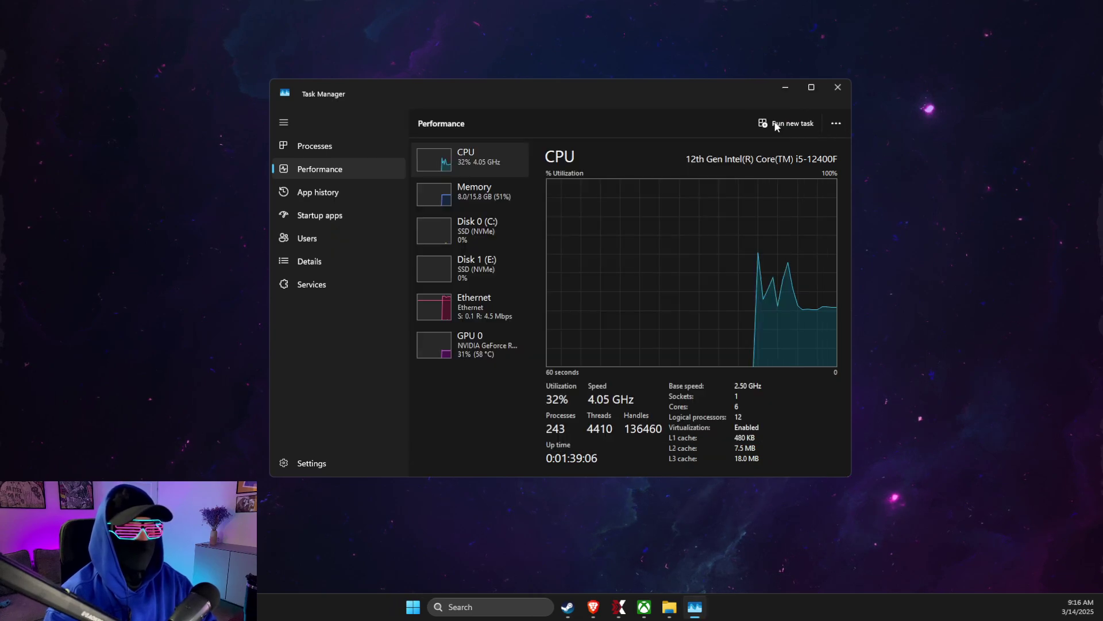
{"action": "left_click", "coordinate": [785, 90]}
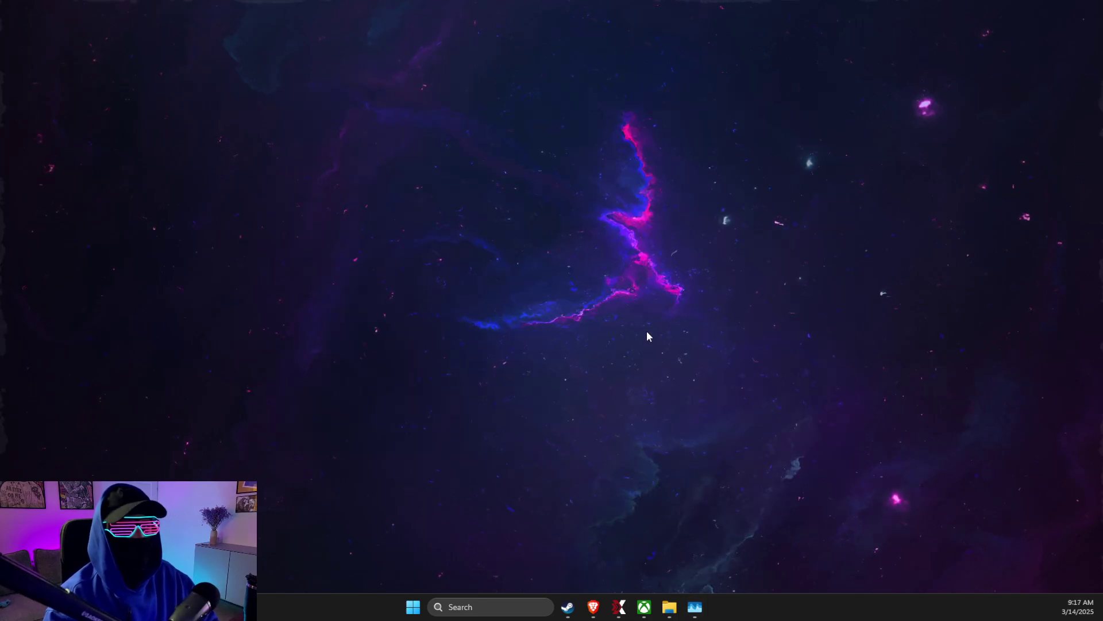
- Switch to the Brave browser and check the Steam services and regional servers on the steamstat.us status page
{"action": "left_click", "coordinate": [591, 607]}
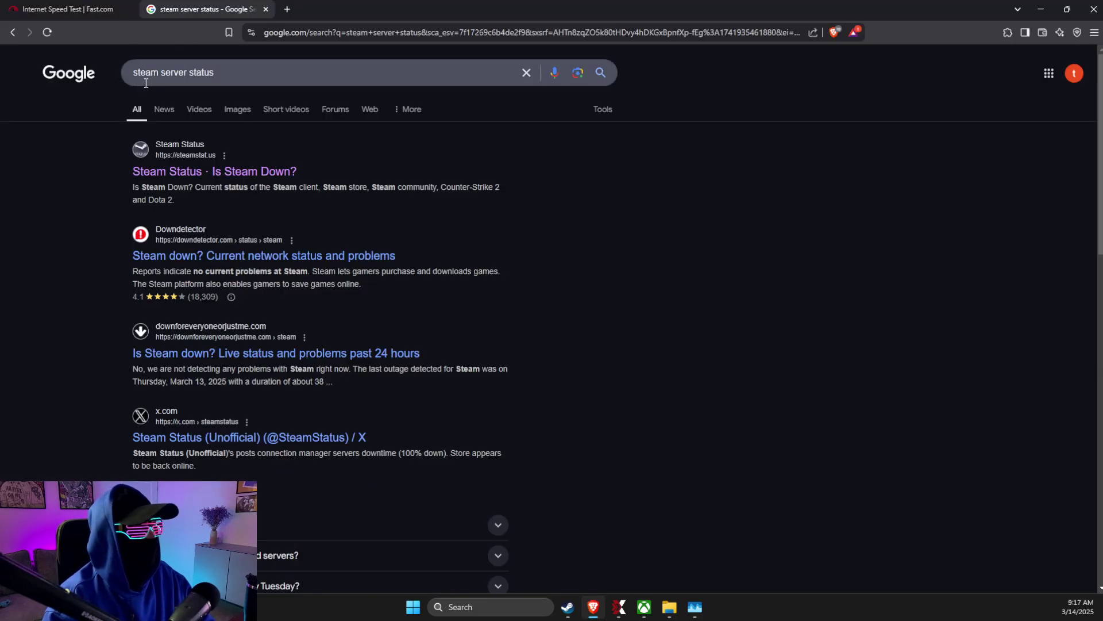
{"action": "left_click", "coordinate": [178, 172]}
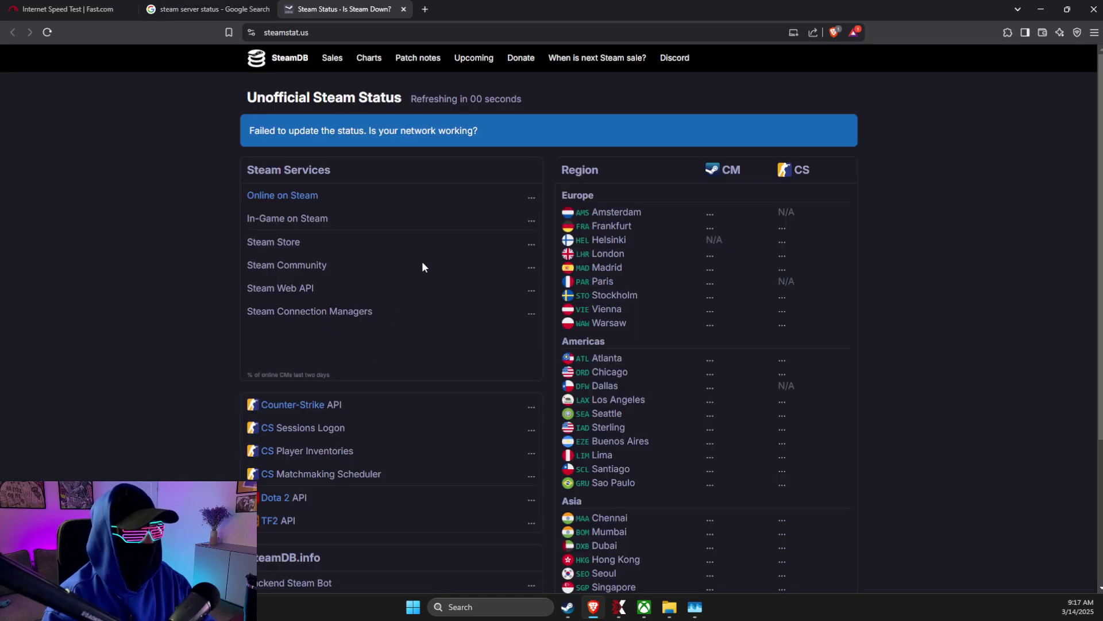
{"action": "scroll", "coordinate": [669, 349], "scroll_direction": "down", "scroll_amount": 3}
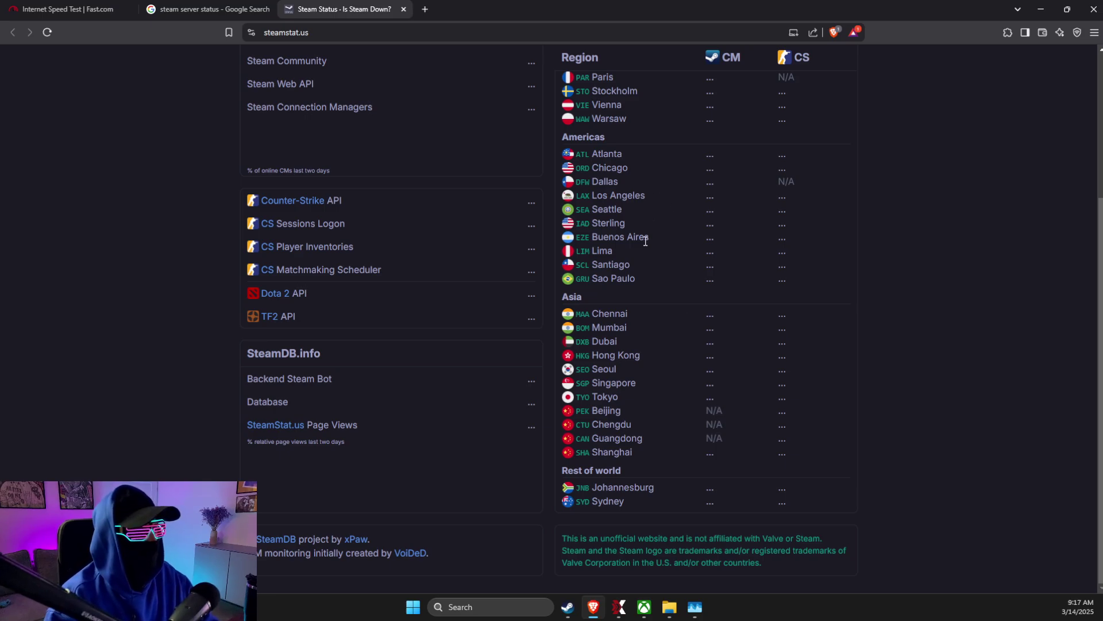
- Rerun the internet speed test on Fast.com and minimise the browser
{"action": "left_click", "coordinate": [89, 5]}
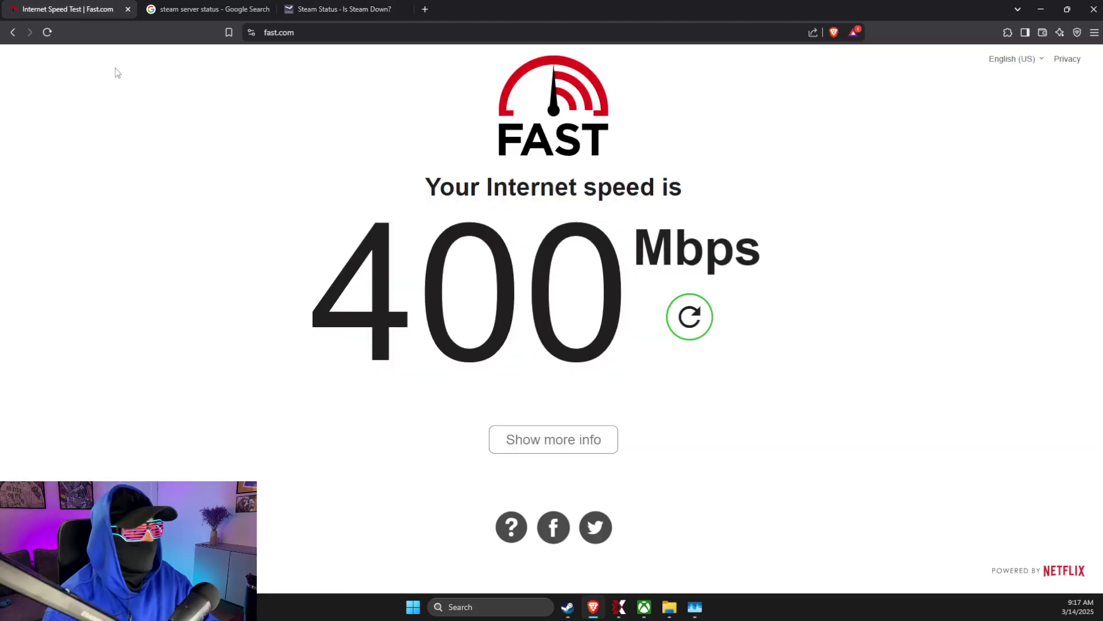
{"action": "left_click", "coordinate": [702, 309]}
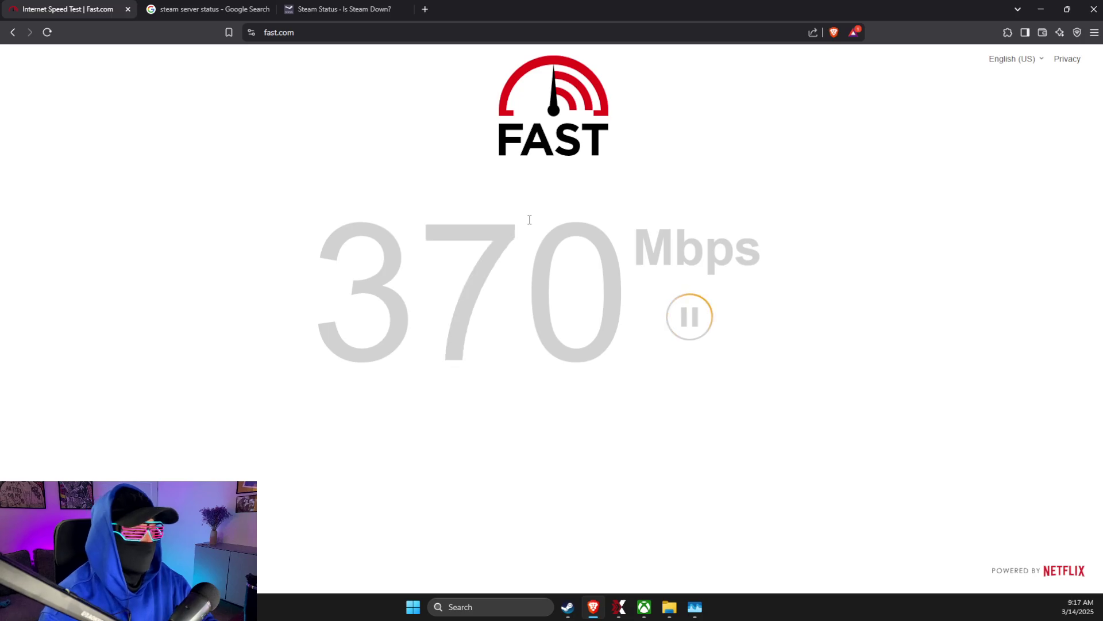
{"action": "left_click", "coordinate": [1041, 7]}
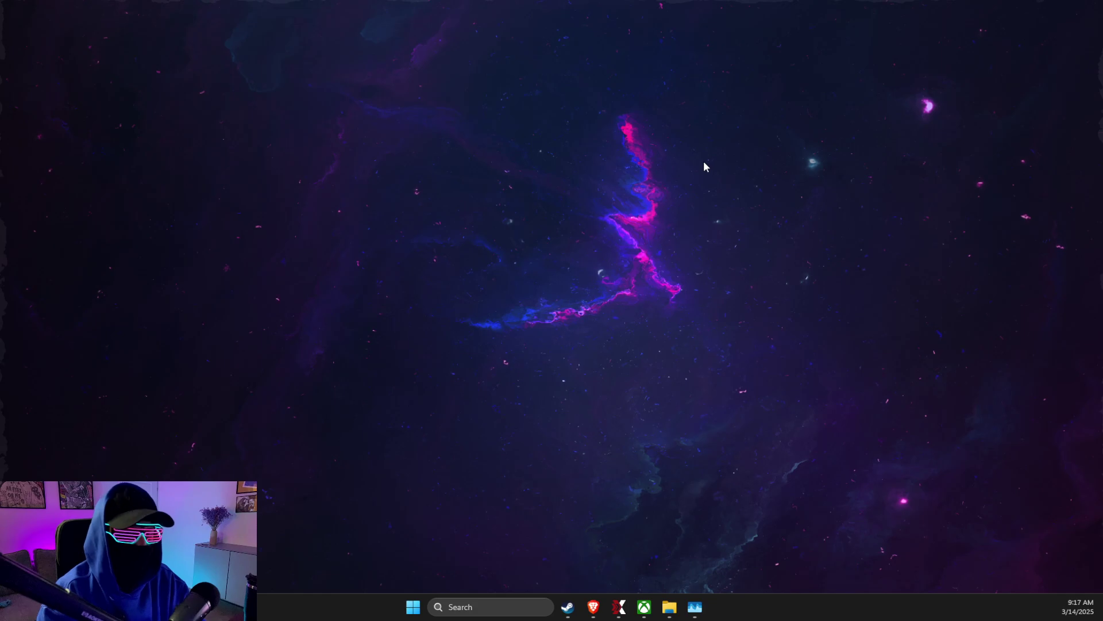
- Open Command Prompt as administrator and flush the DNS cache with ipconfig /flushdns
{"action": "left_click", "coordinate": [497, 613]}
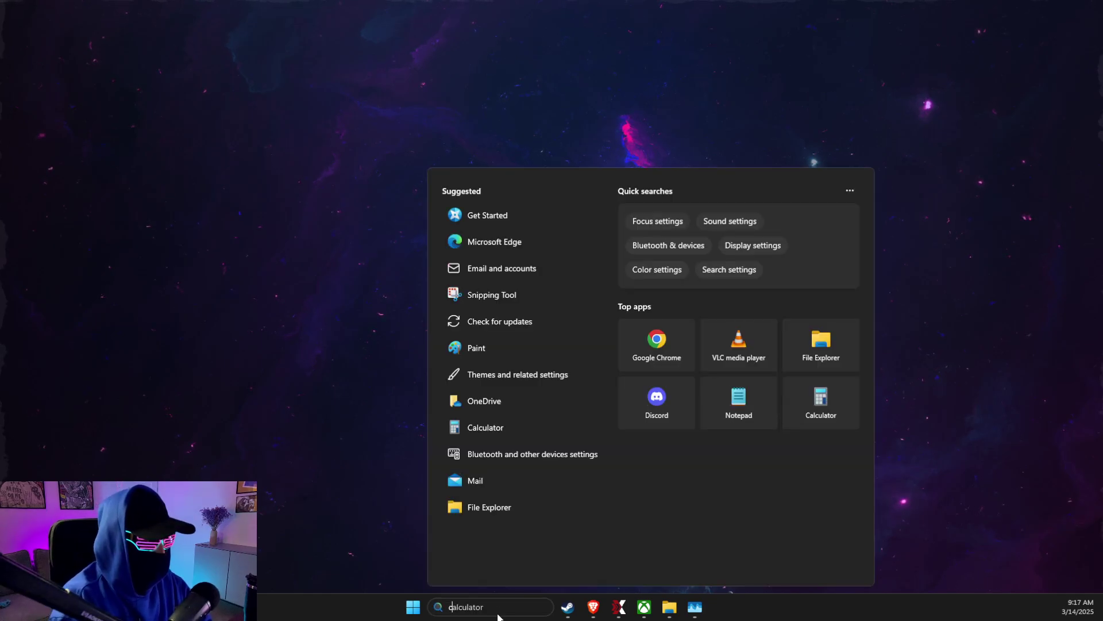
{"action": "type", "text": "cmd"}
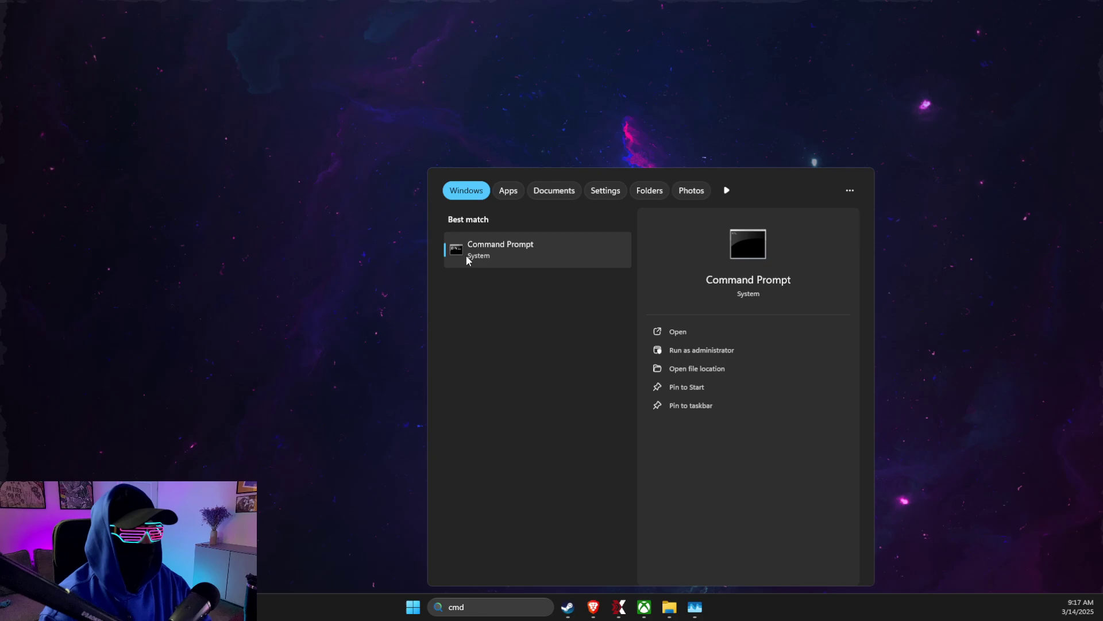
{"action": "right_click", "coordinate": [467, 257]}
{"action": "left_click", "coordinate": [509, 273]}
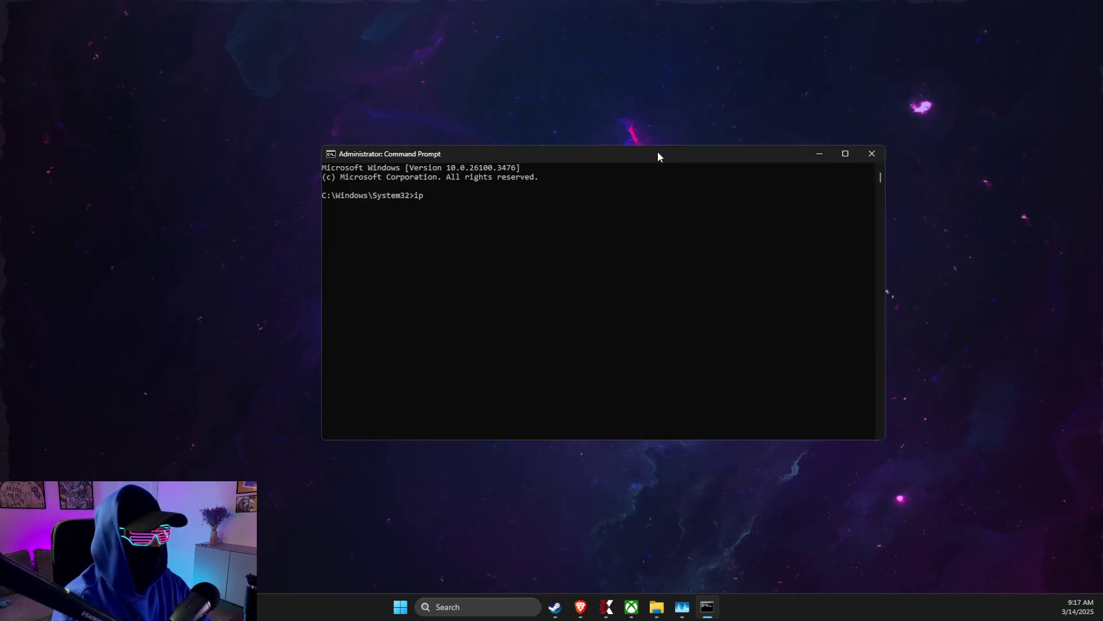
{"action": "type", "text": "ipconfig /flushdns"}
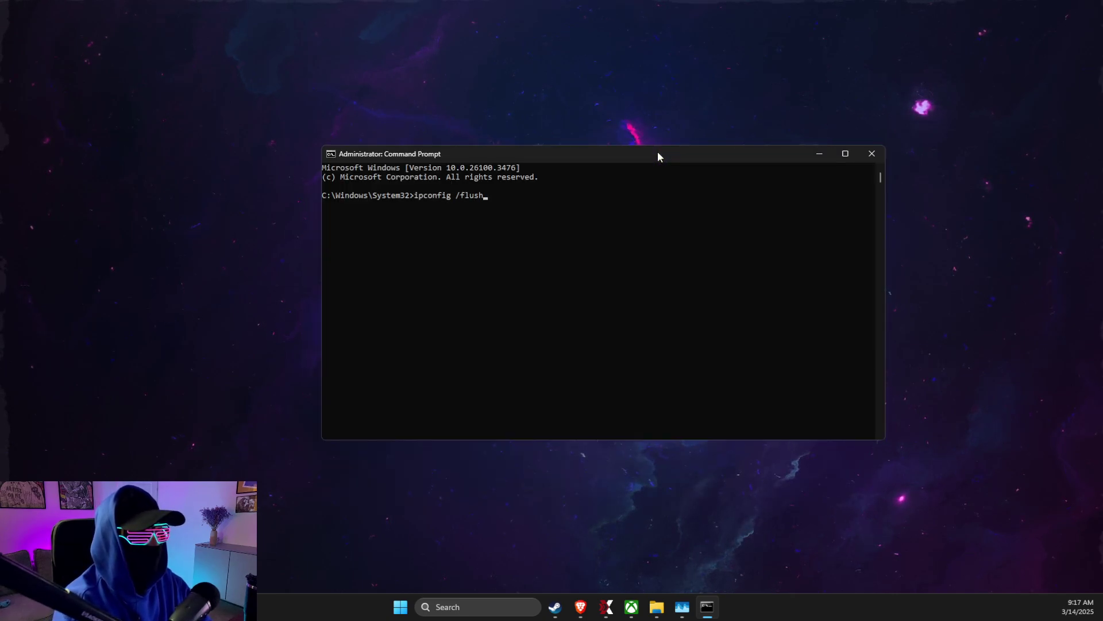
{"action": "key", "text": "Return"}
- Reset the Winsock catalog with netsh winsock reset and close Command Prompt
{"action": "type", "text": "ne"}
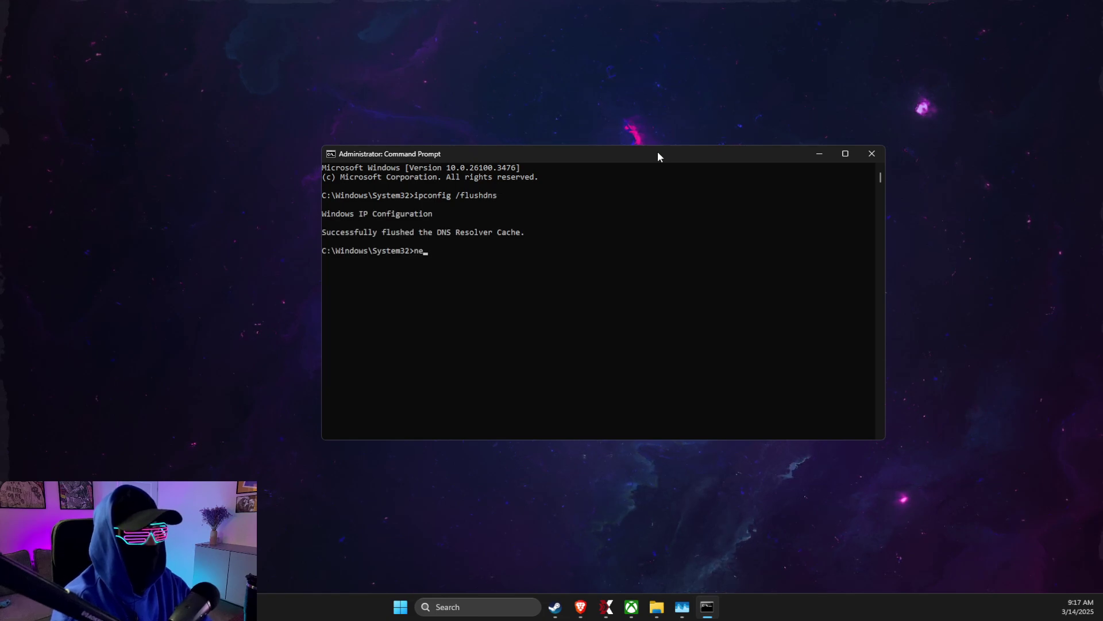
{"action": "type", "text": "tsh winsock reset"}
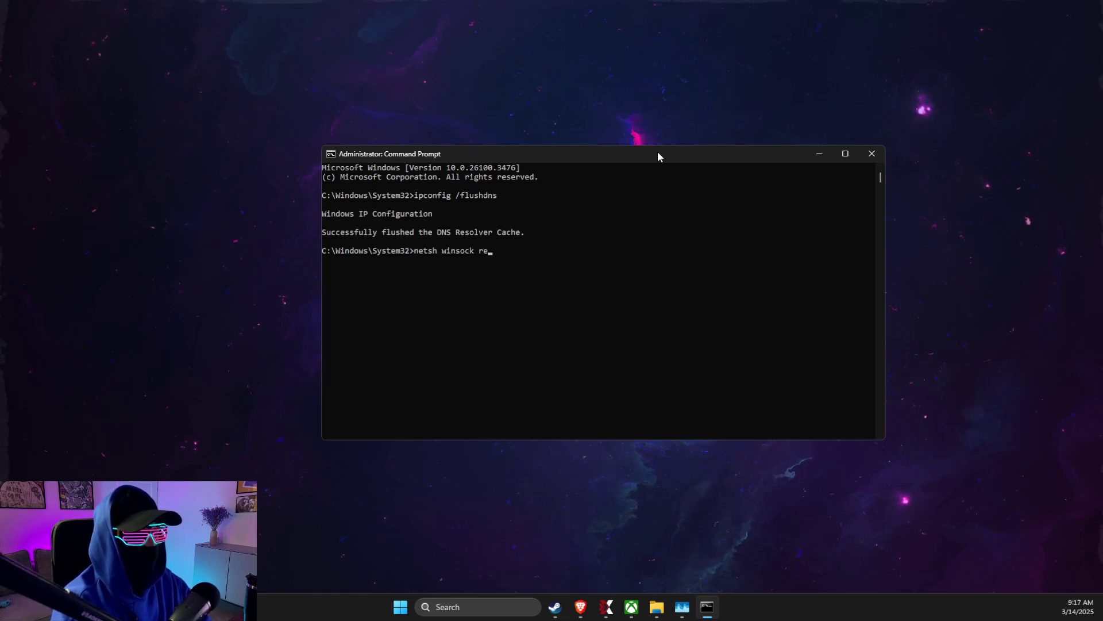
{"action": "key", "text": "Return"}
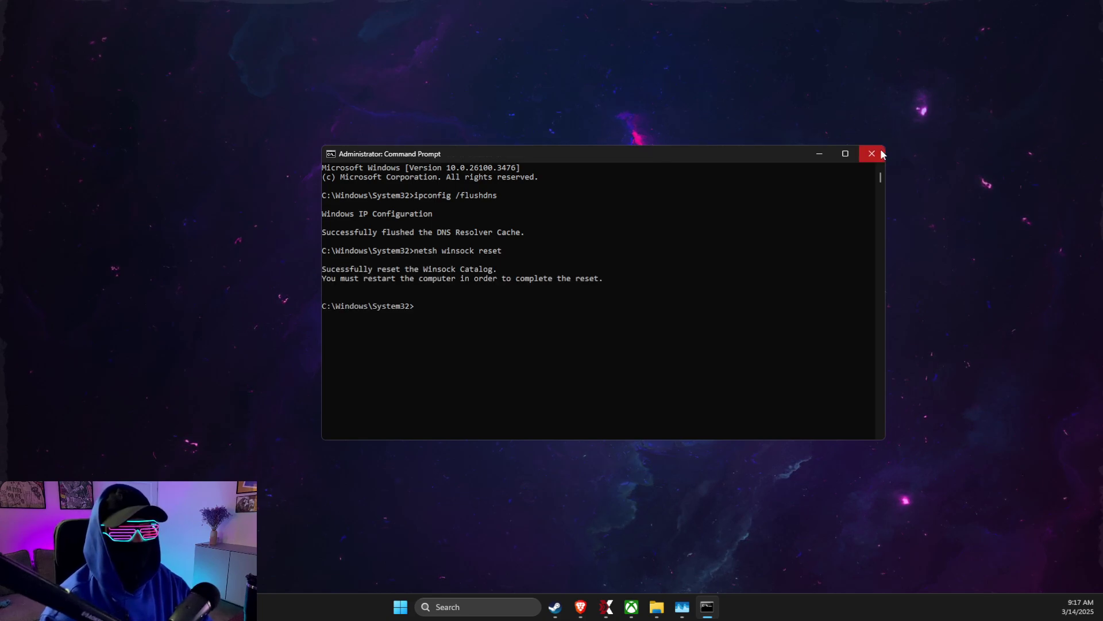
{"action": "left_click", "coordinate": [883, 154]}
- View the Network reset page in the advanced network settings of Windows Settings without running the reset, and close Settings
{"action": "left_click", "coordinate": [498, 606]}
{"action": "type", "text": "settings"}
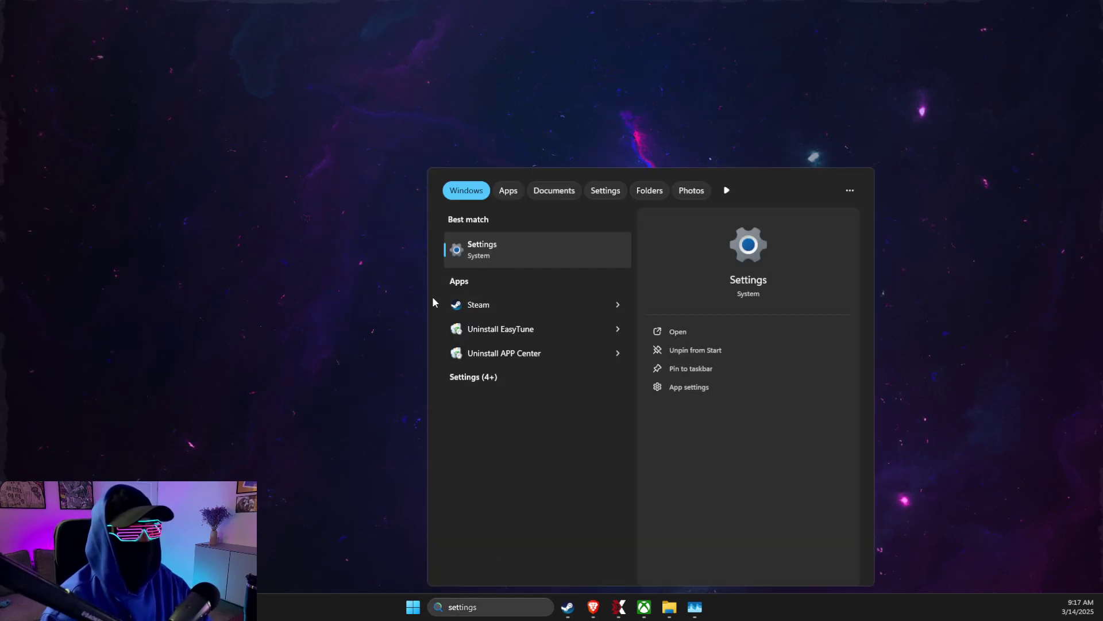
{"action": "key", "text": "Return"}
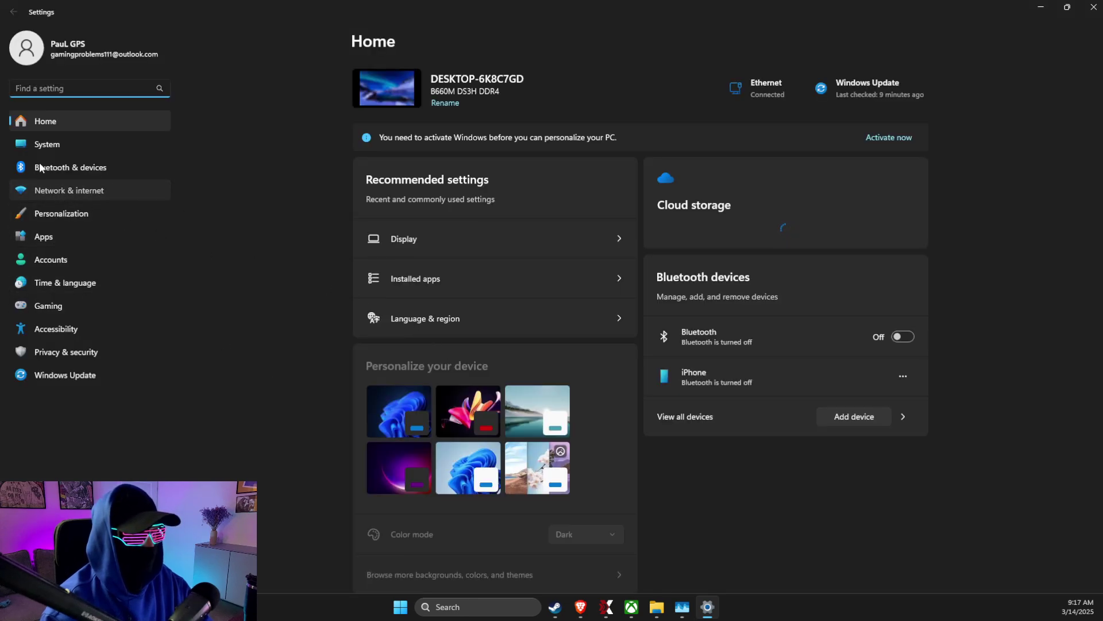
{"action": "left_click", "coordinate": [55, 190]}
{"action": "left_click", "coordinate": [453, 407]}
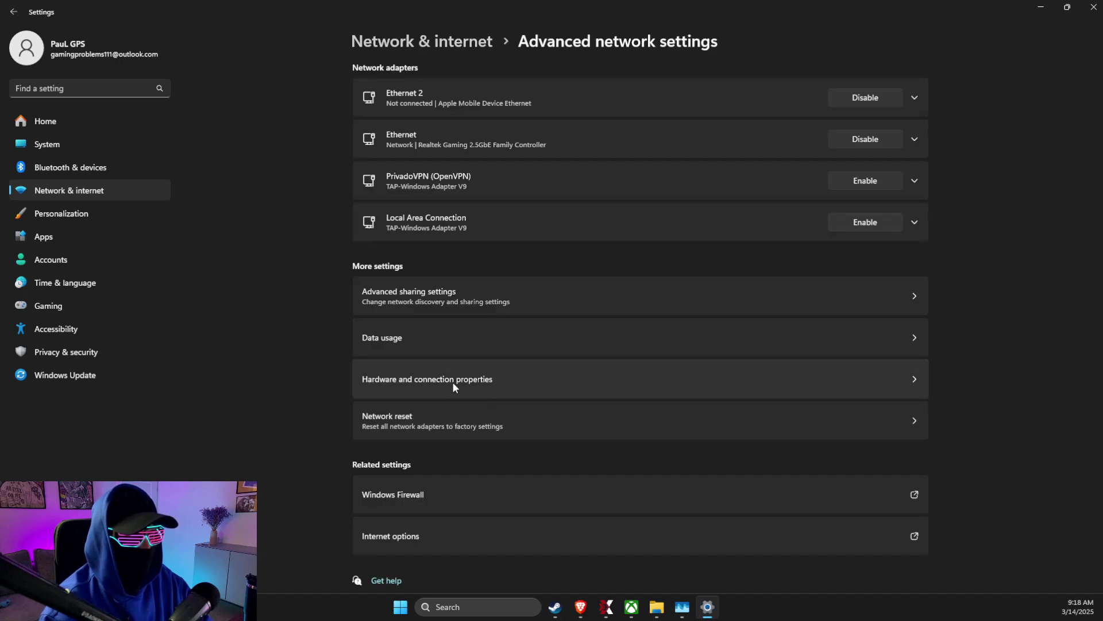
{"action": "left_click", "coordinate": [430, 422]}
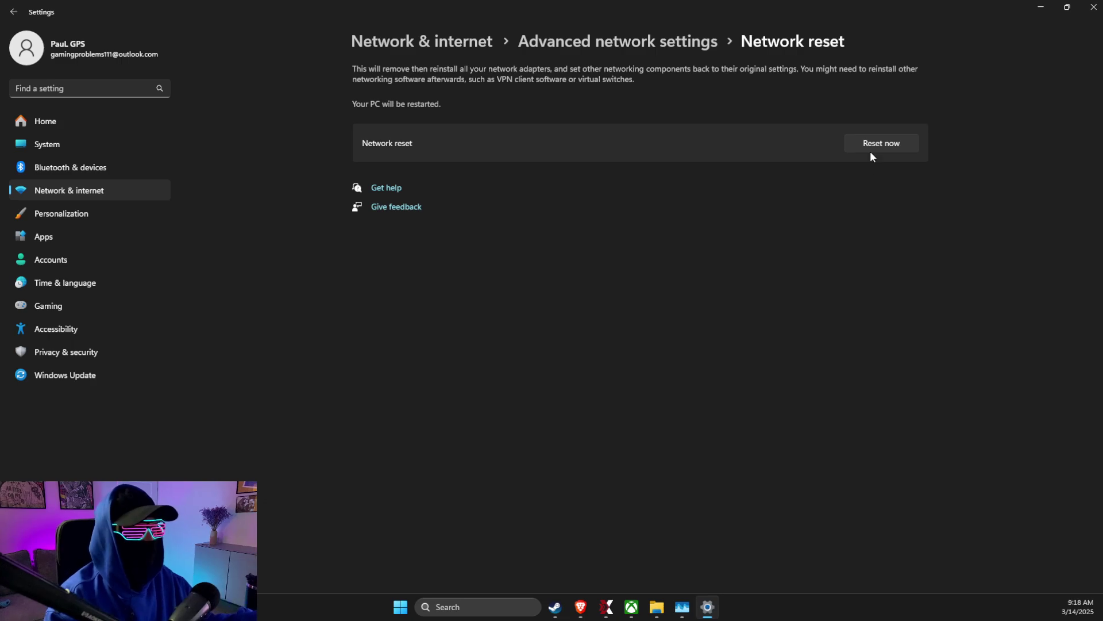
{"action": "left_click", "coordinate": [14, 12]}
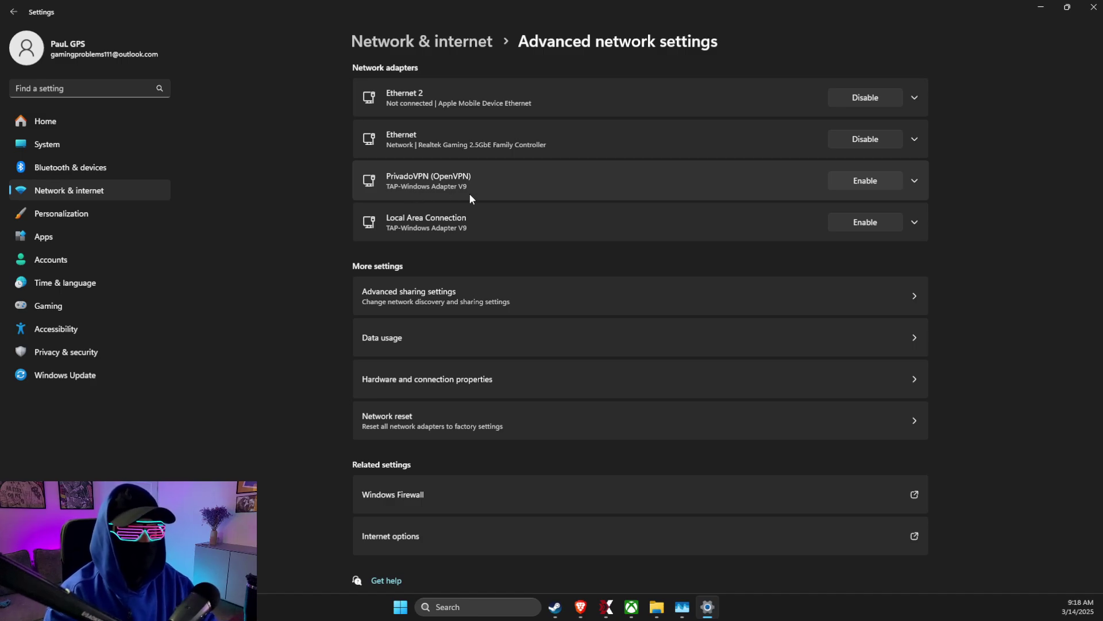
{"action": "left_click", "coordinate": [1094, 6]}
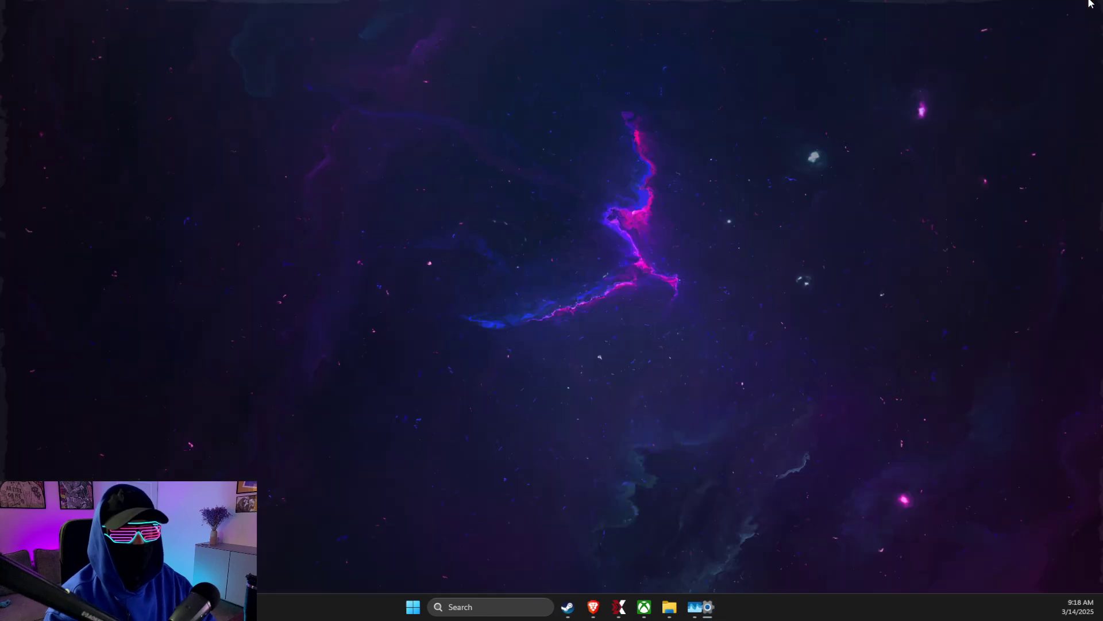
- Open Control Panel's Network and Sharing Center and show the network adapter connections
{"action": "left_click", "coordinate": [446, 608]}
{"action": "type", "text": "control panel"}
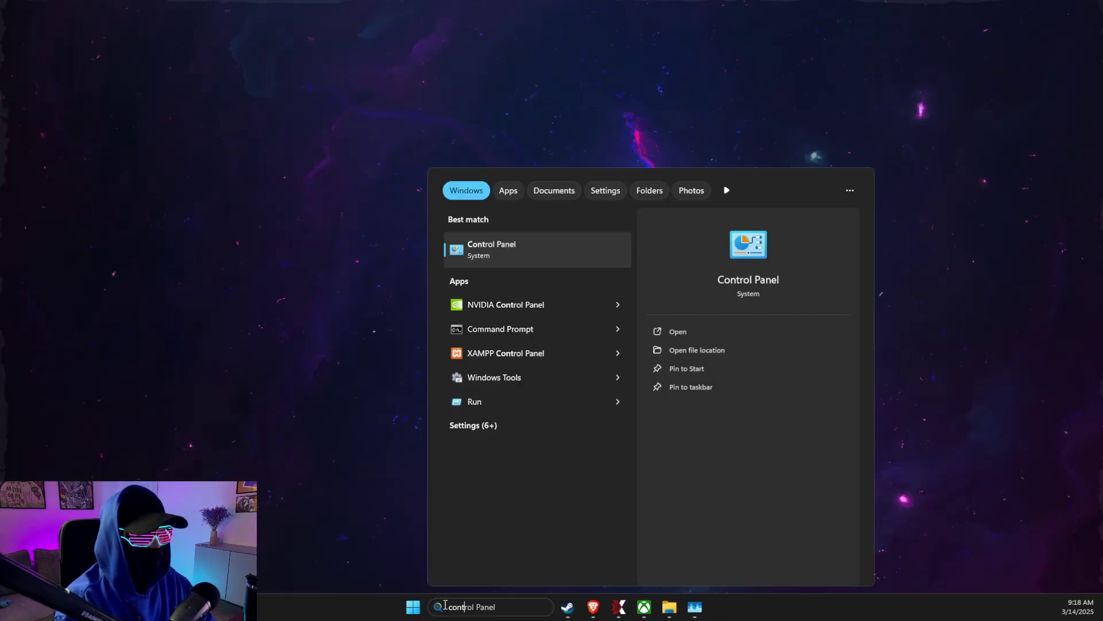
{"action": "key", "text": "Return"}
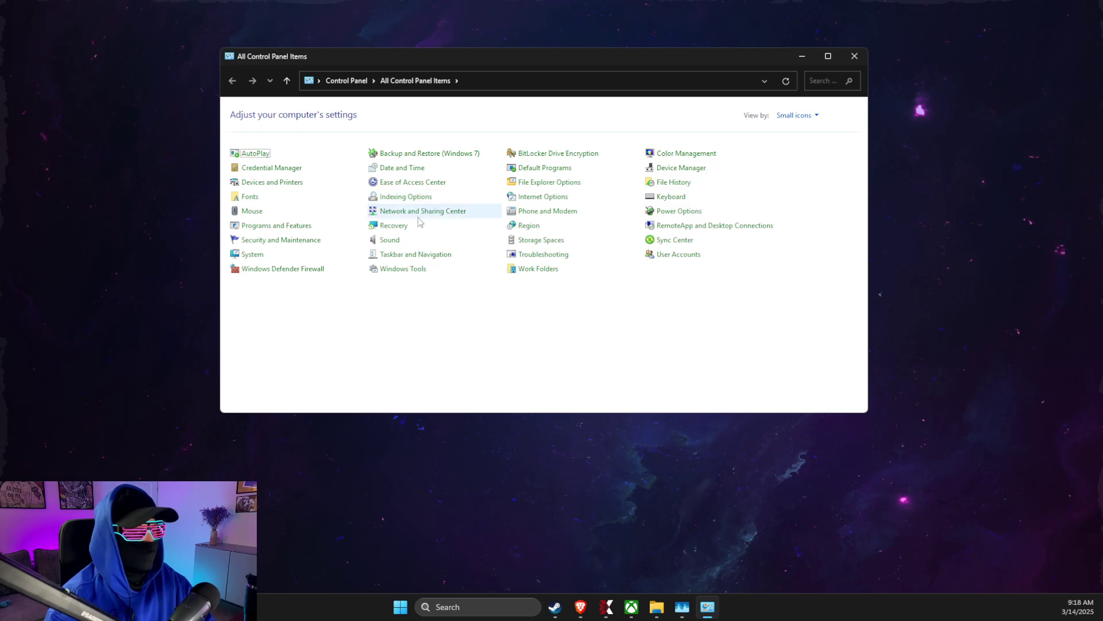
{"action": "left_click", "coordinate": [412, 212]}
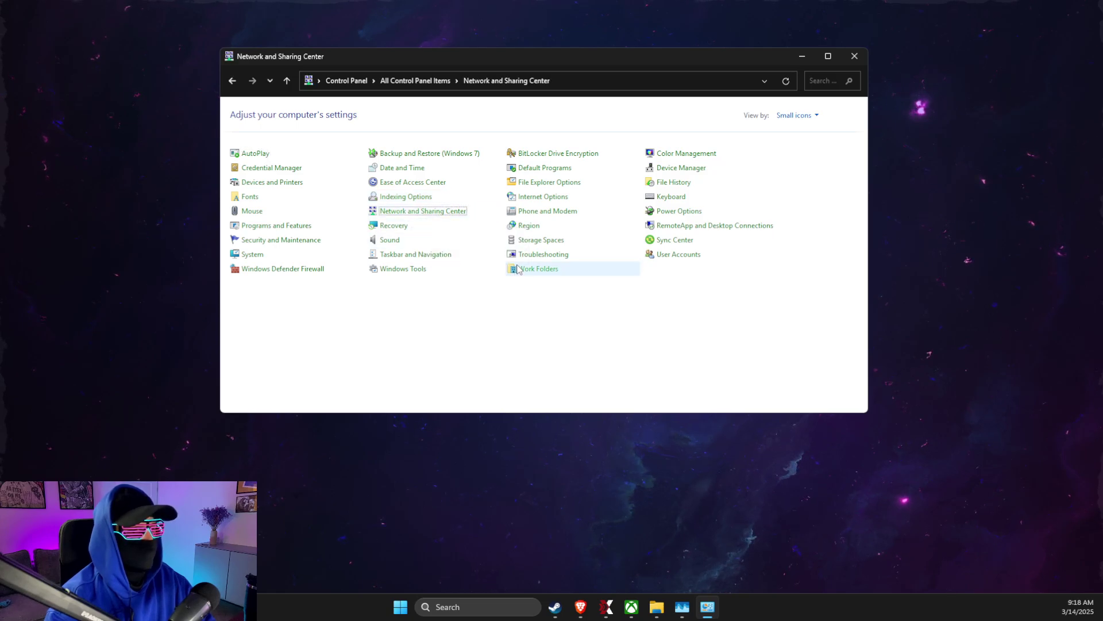
{"action": "left_click", "coordinate": [273, 131]}
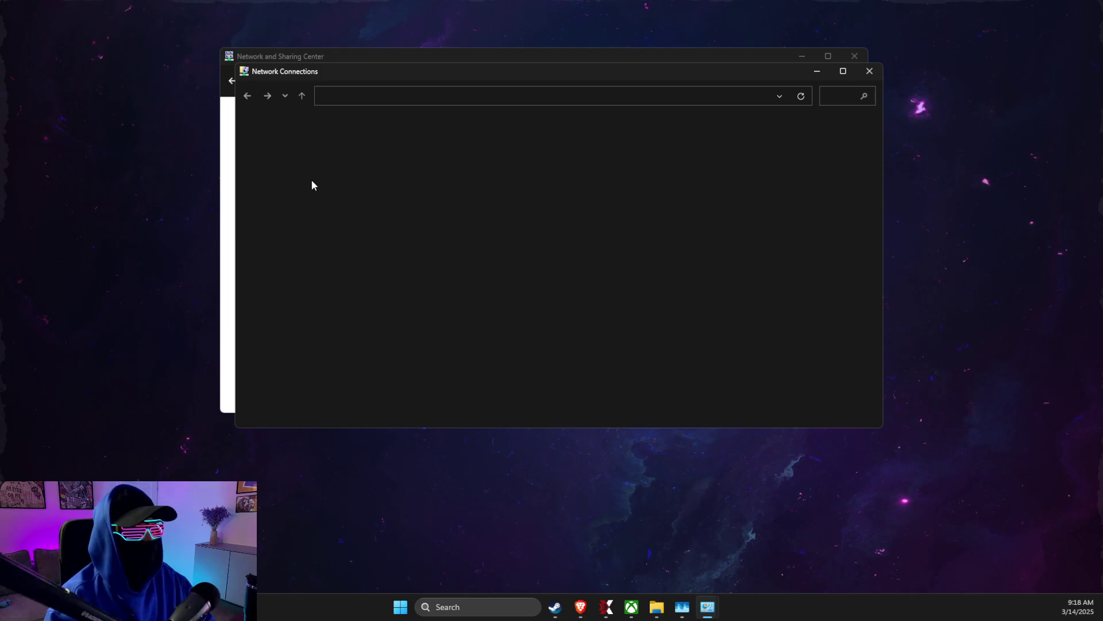
- Confirm the Ethernet adapter's IPv4 properties with preferred DNS server 8.8.8.8 and alternate 8.8.4.4, and close the network windows
{"action": "right_click", "coordinate": [282, 147]}
{"action": "left_click", "coordinate": [328, 258]}
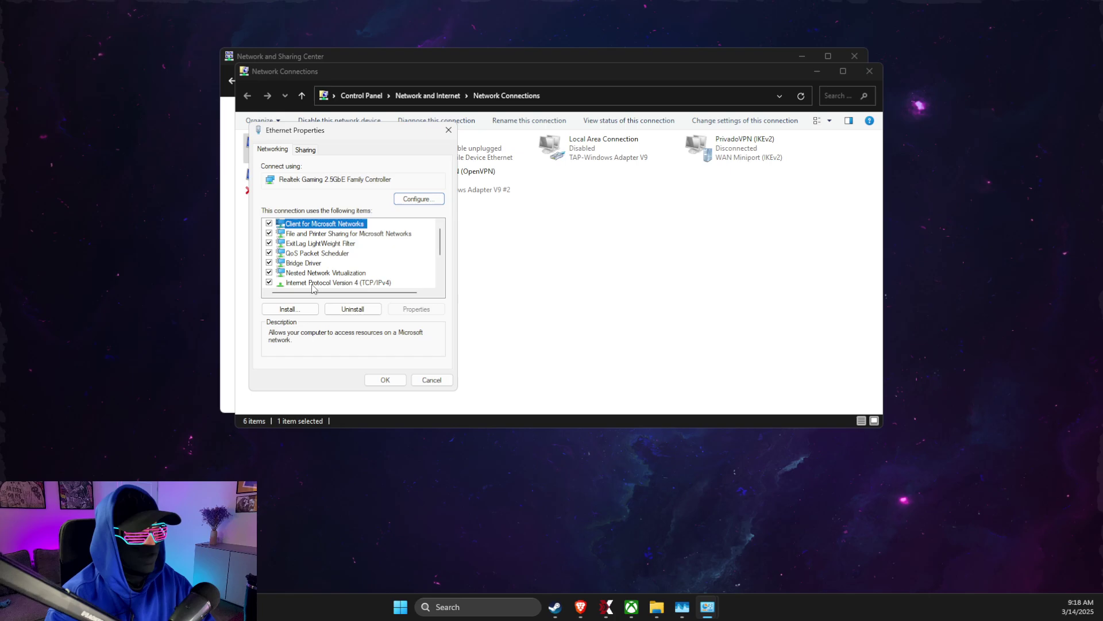
{"action": "double_click", "coordinate": [312, 284]}
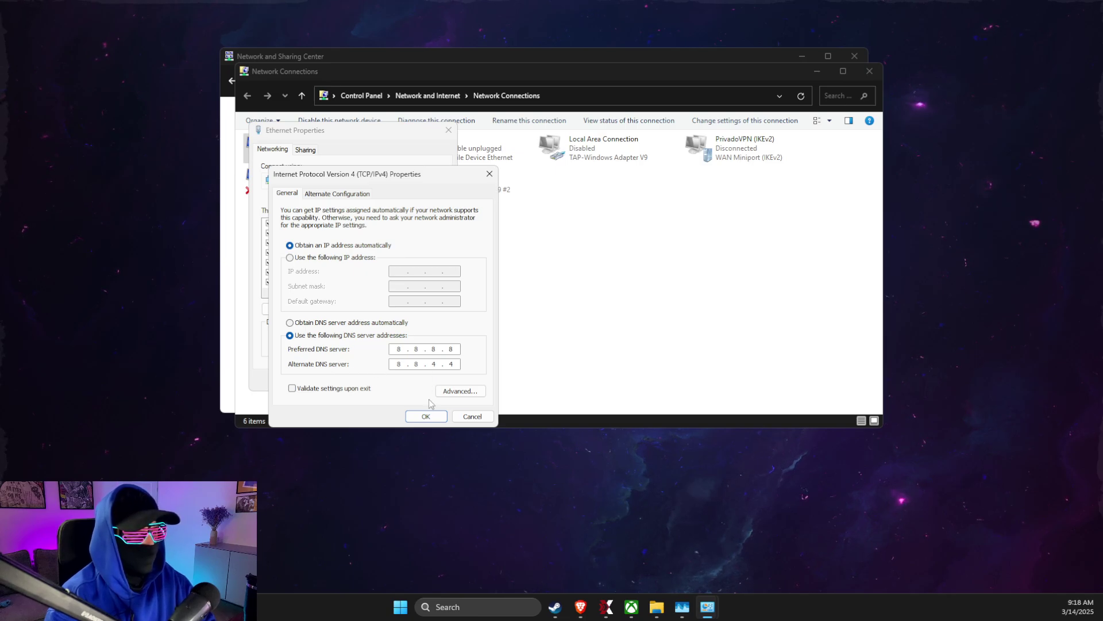
{"action": "left_click", "coordinate": [426, 416]}
{"action": "left_click", "coordinate": [380, 381]}
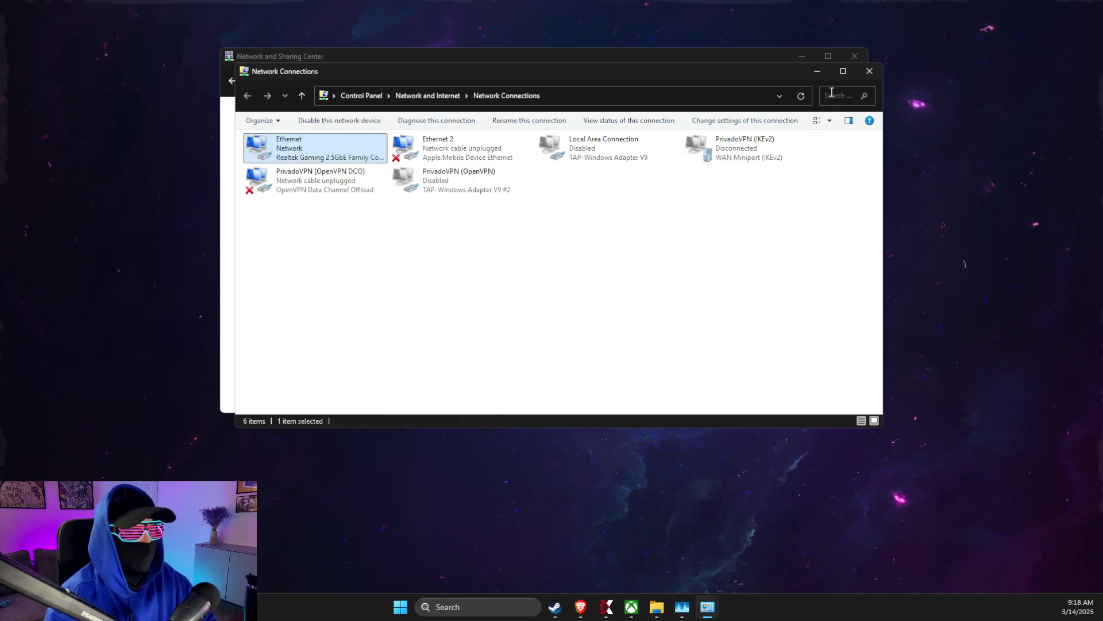
{"action": "left_click", "coordinate": [870, 71]}
{"action": "left_click", "coordinate": [856, 55]}
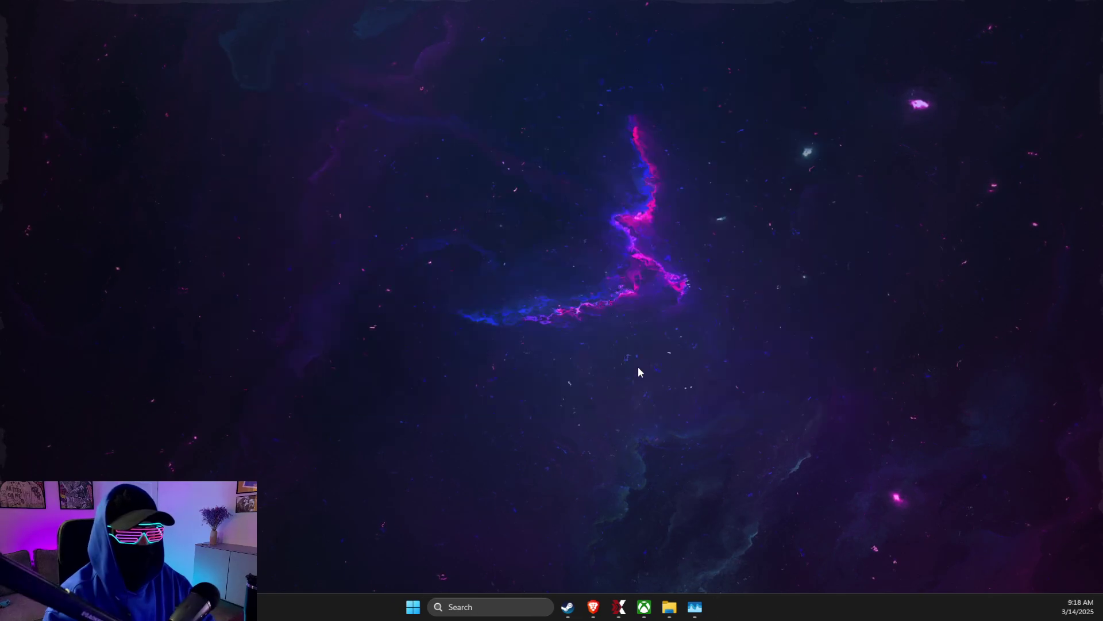
- Launch the Local Group Policy Editor by running gpedit.msc from the Run dialog
{"action": "left_click", "coordinate": [471, 607]}
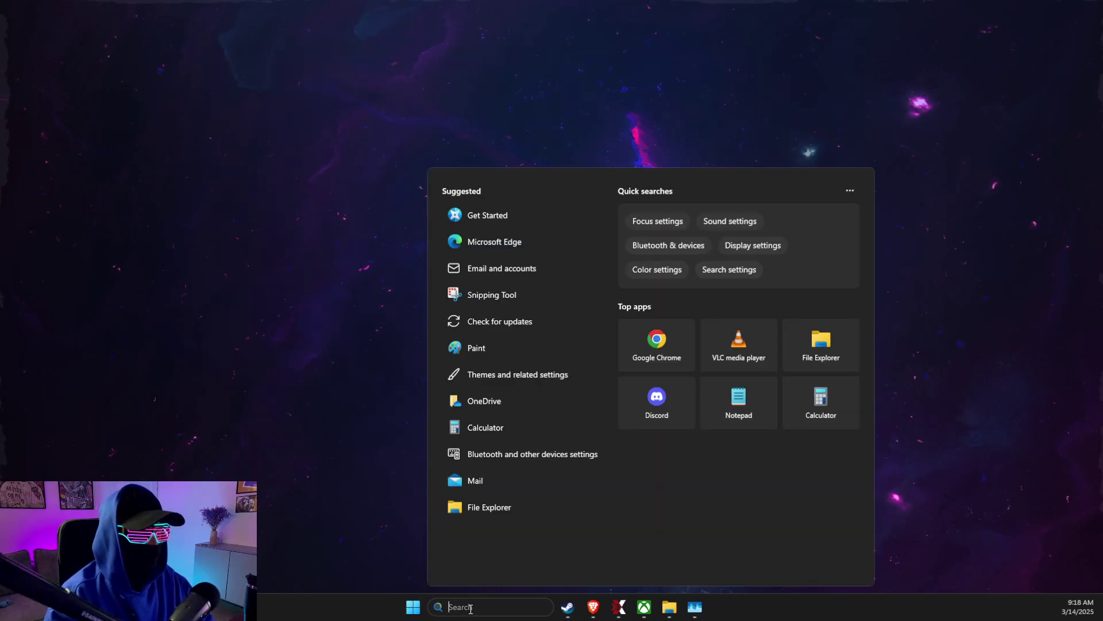
{"action": "type", "text": "run"}
{"action": "key", "text": "Return"}
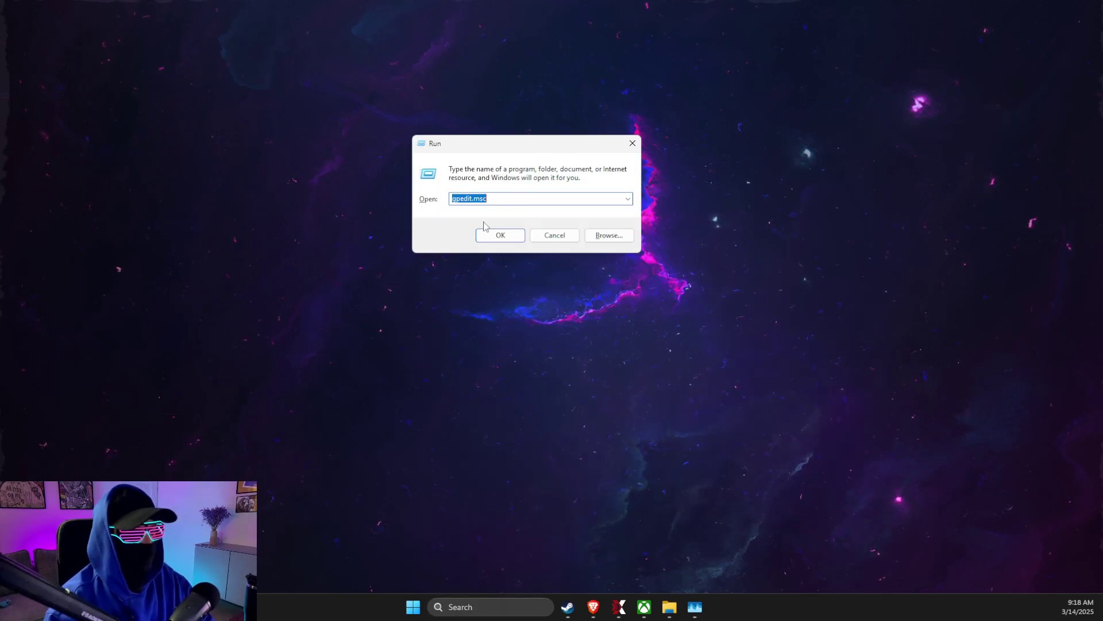
{"action": "left_click", "coordinate": [497, 234]}
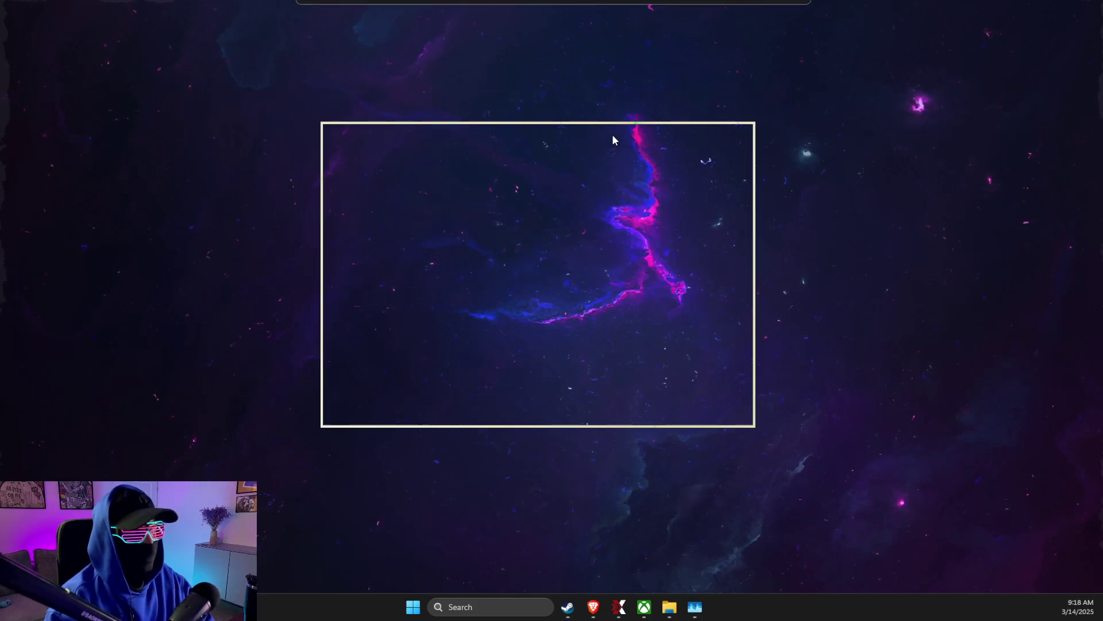
- Set the DSCP marking override in the advanced QoS settings under Computer Configuration's Windows Settings to control application requests as Ignored
{"action": "double_click", "coordinate": [413, 214]}
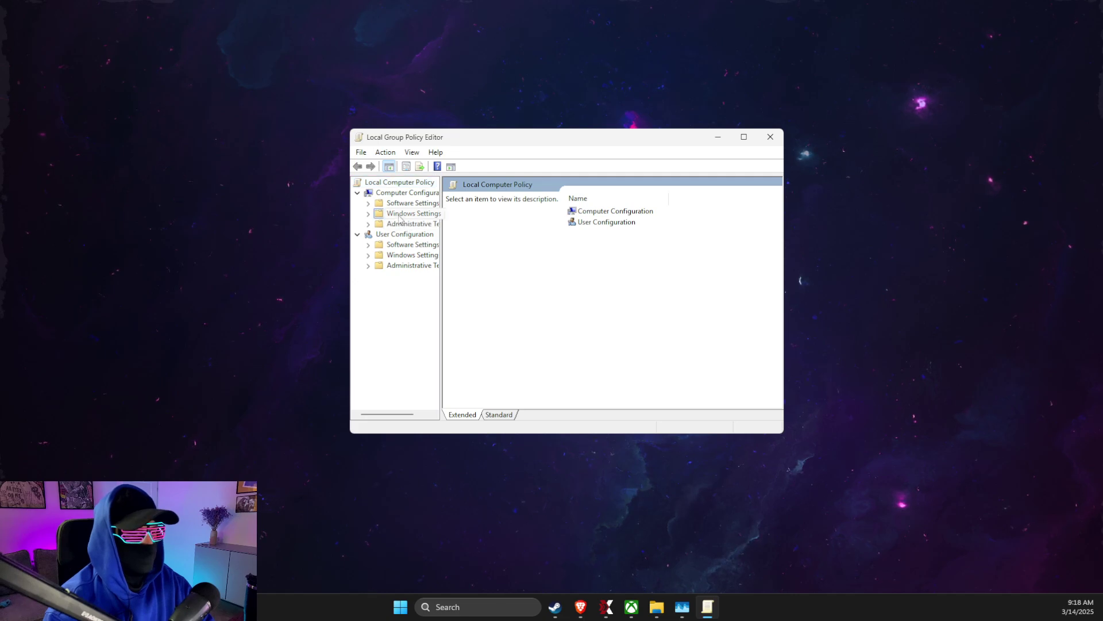
{"action": "left_click", "coordinate": [583, 255]}
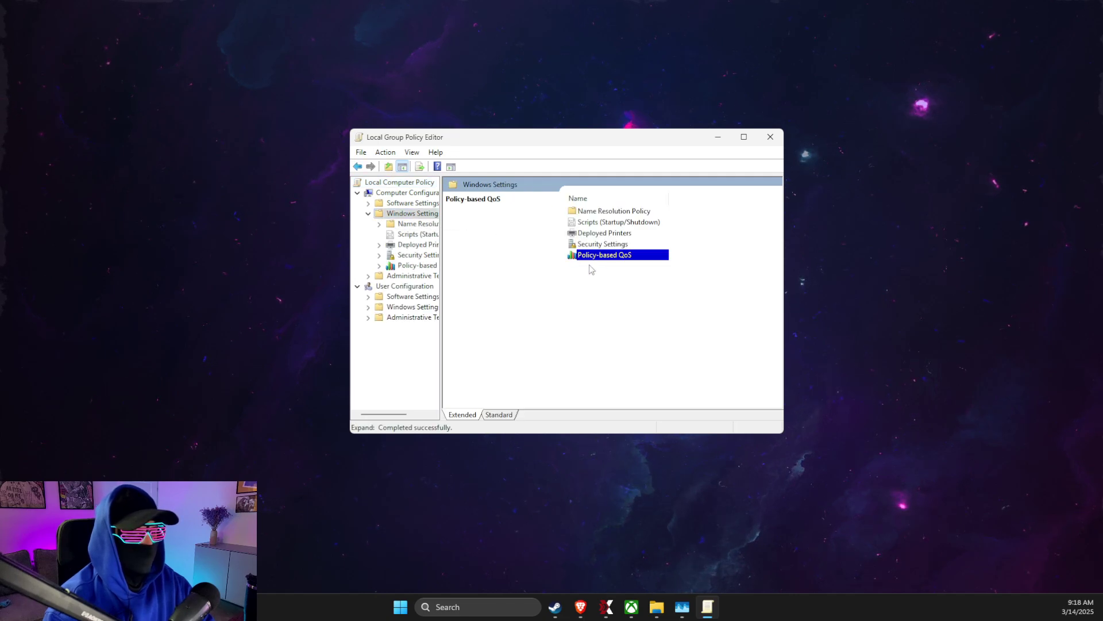
{"action": "right_click", "coordinate": [590, 256]}
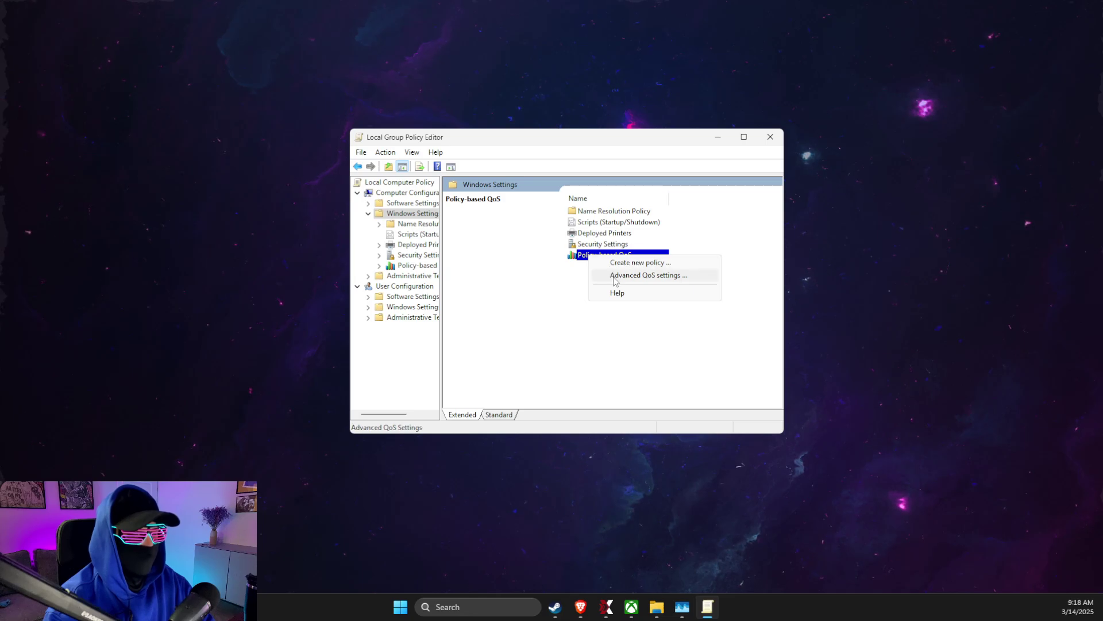
{"action": "left_click", "coordinate": [615, 275]}
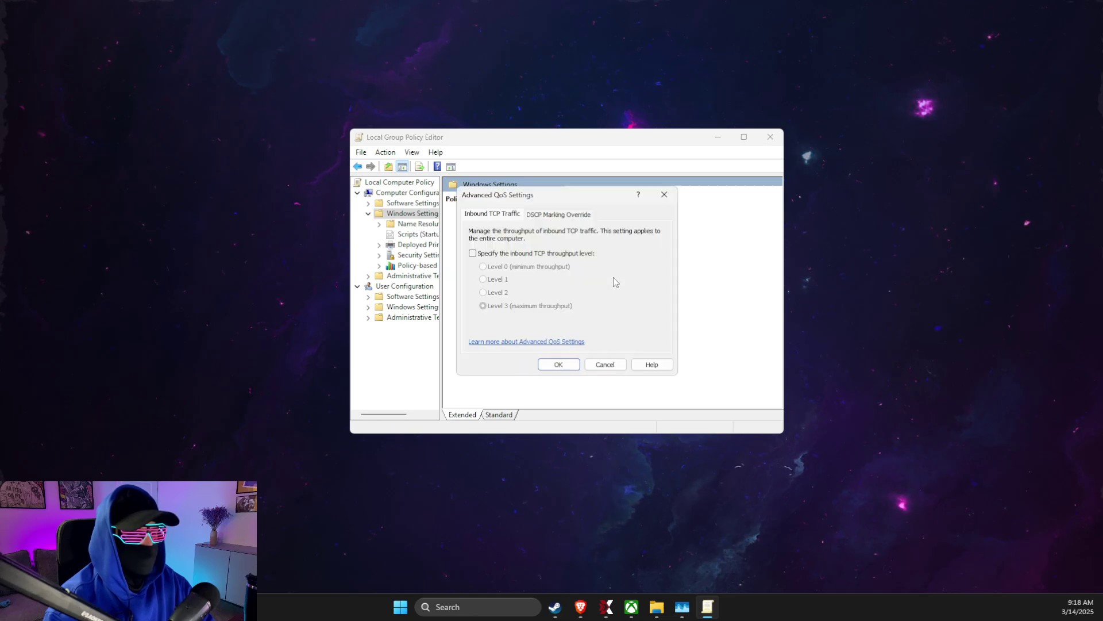
{"action": "left_click", "coordinate": [550, 216]}
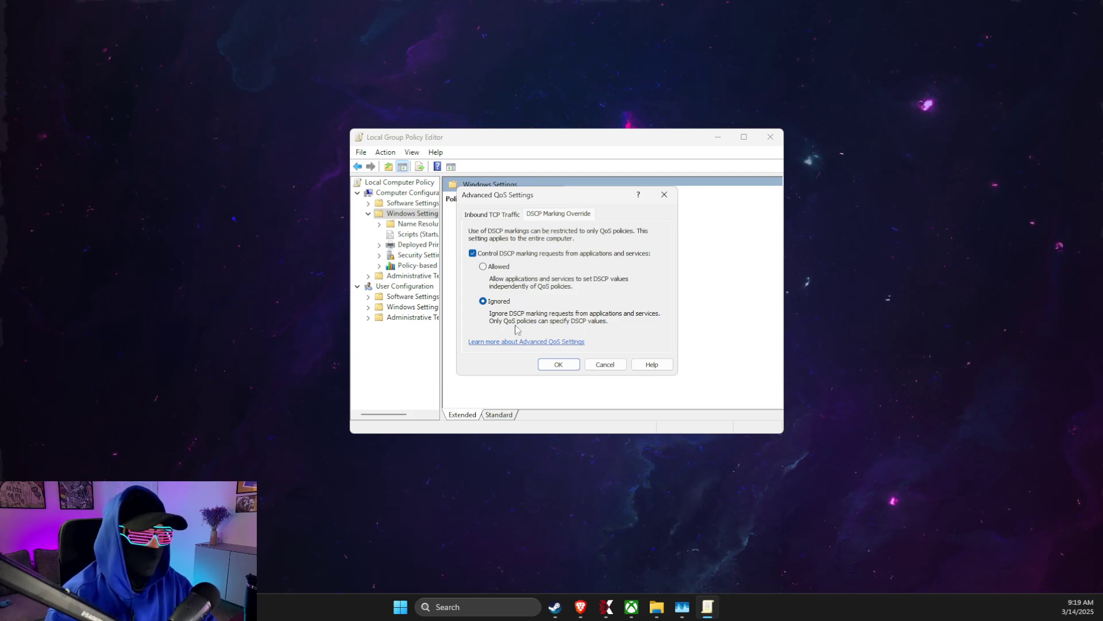
{"action": "left_click", "coordinate": [562, 367]}
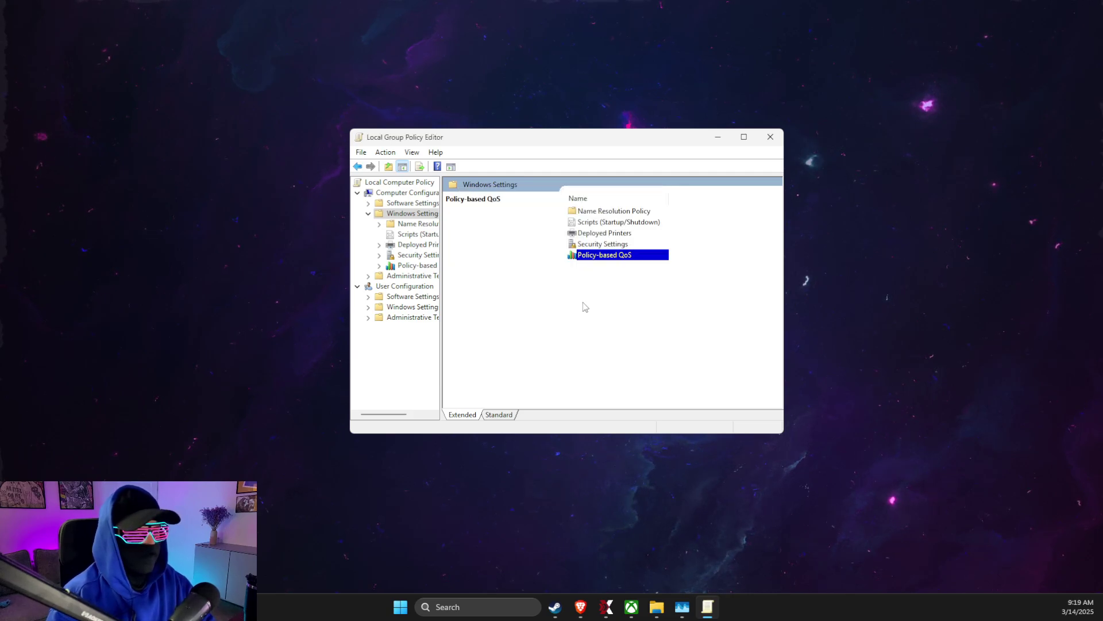
- Create a QoS policy named DayZ with DSCP value 46 and restrict it to applications with a specific executable name
{"action": "right_click", "coordinate": [598, 256]}
{"action": "left_click", "coordinate": [625, 262]}
{"action": "type", "text": "DayZ"}
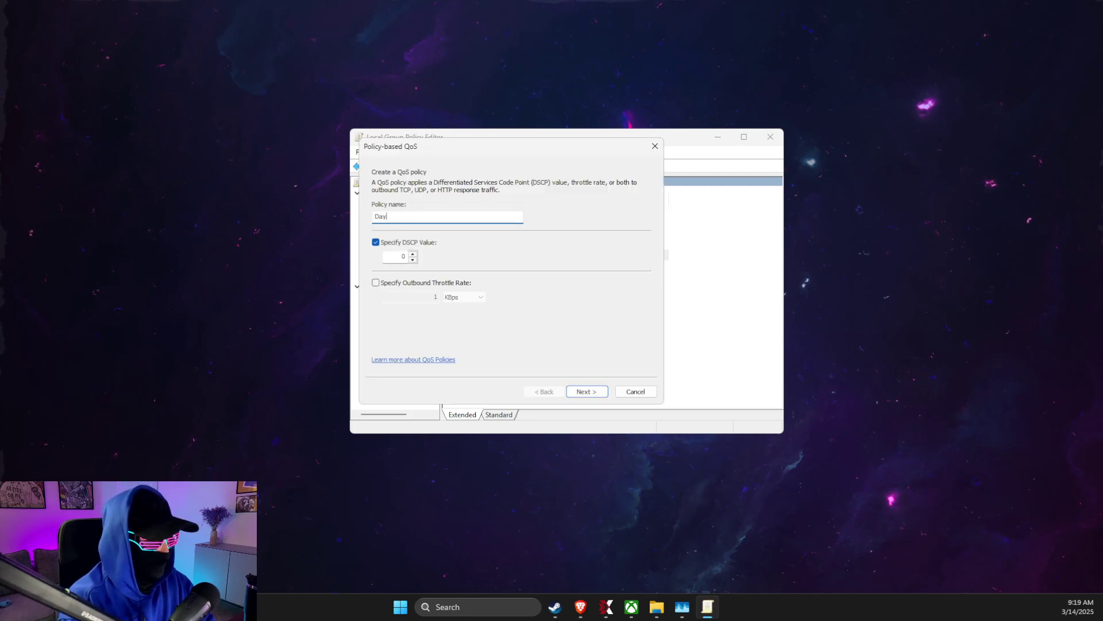
{"action": "left_click", "coordinate": [394, 258]}
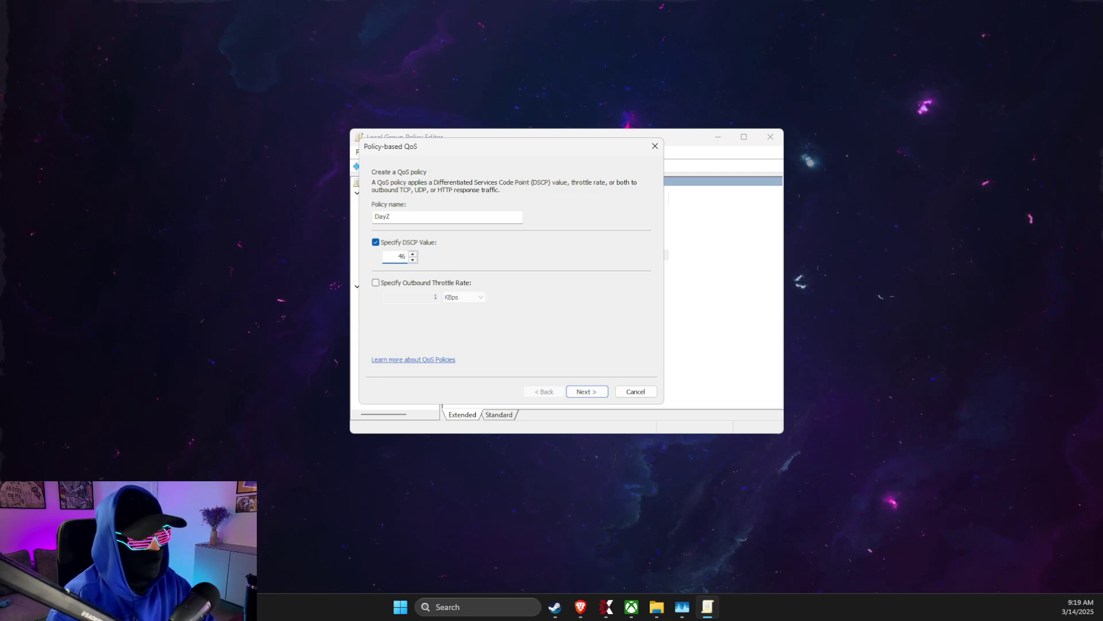
{"action": "left_click", "coordinate": [587, 391]}
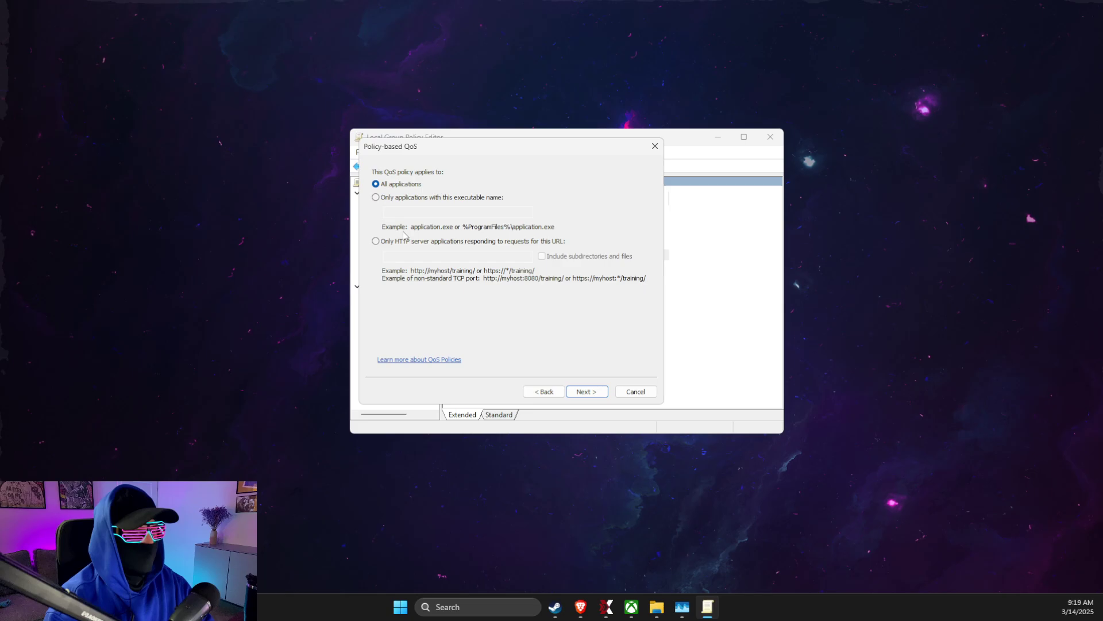
{"action": "left_click", "coordinate": [380, 197]}
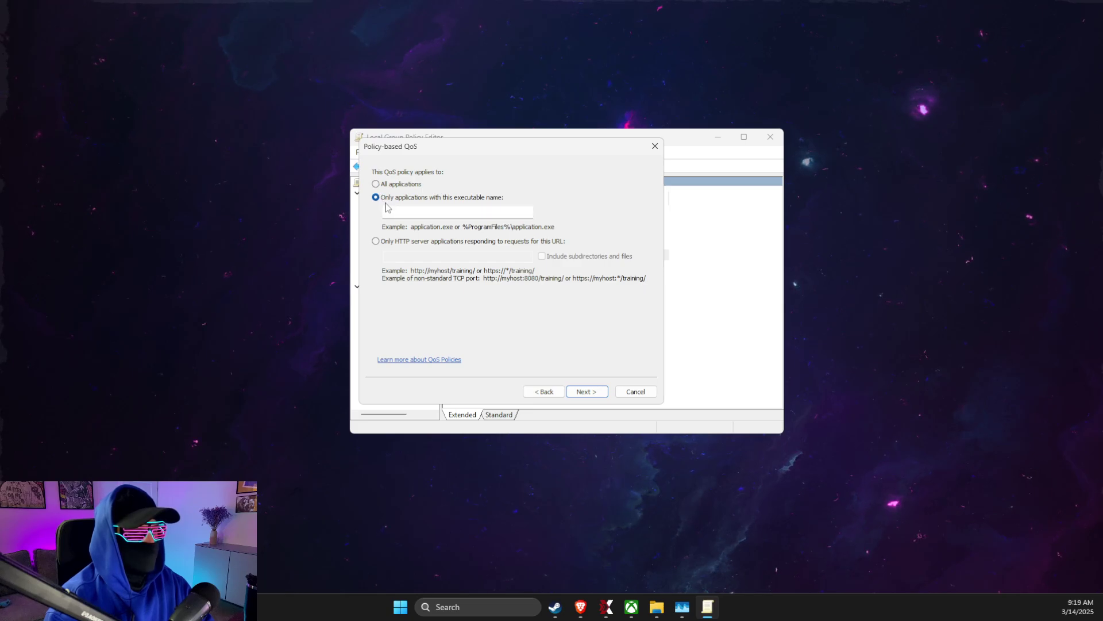
- Switch to Steam and open DayZ's installation folder from the game's installed files properties
{"action": "left_click", "coordinate": [562, 617]}
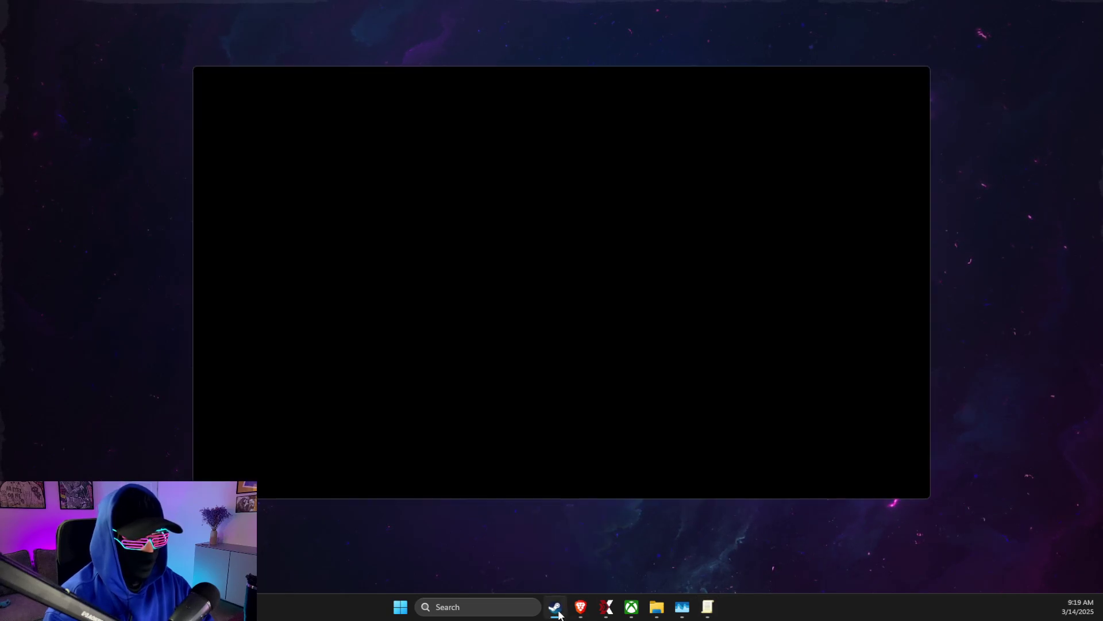
{"action": "right_click", "coordinate": [217, 208]}
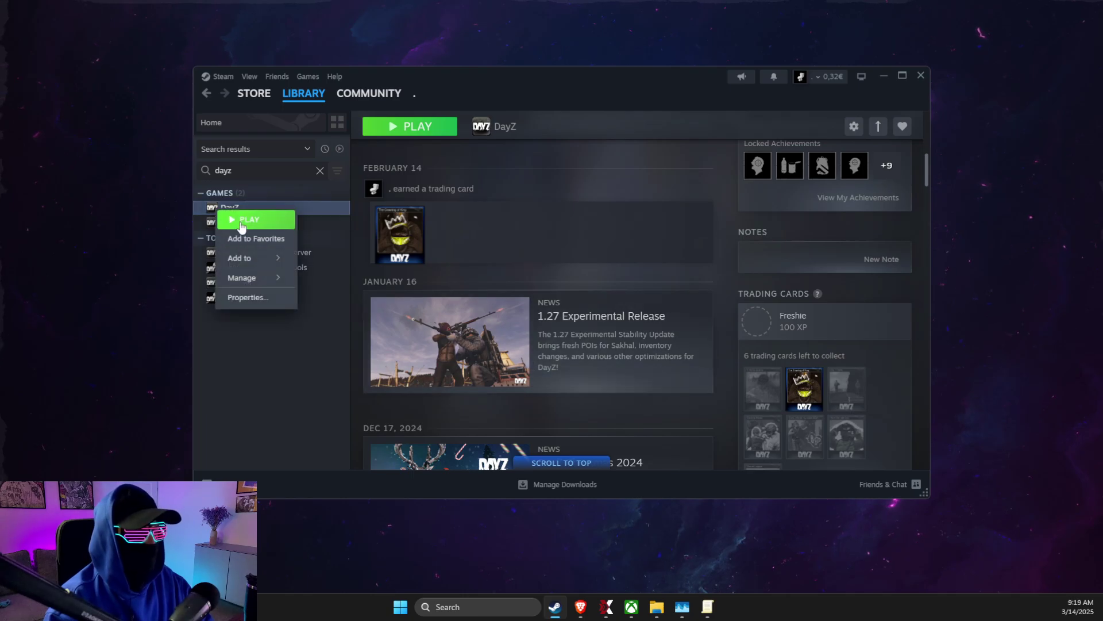
{"action": "left_click", "coordinate": [246, 297]}
{"action": "left_click", "coordinate": [361, 207]}
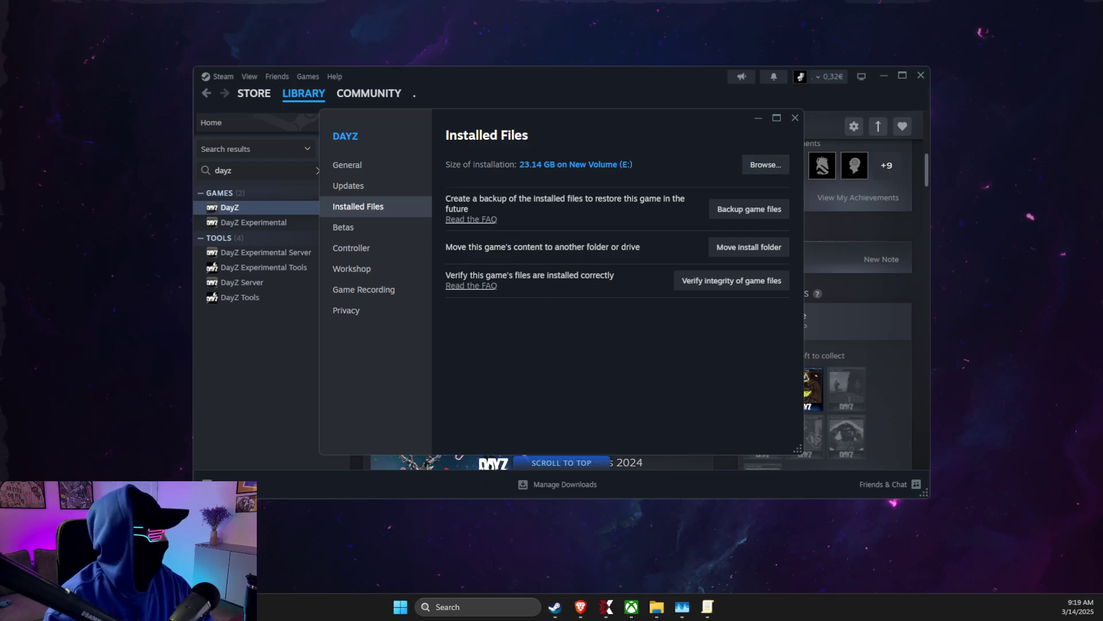
{"action": "left_click", "coordinate": [765, 165]}
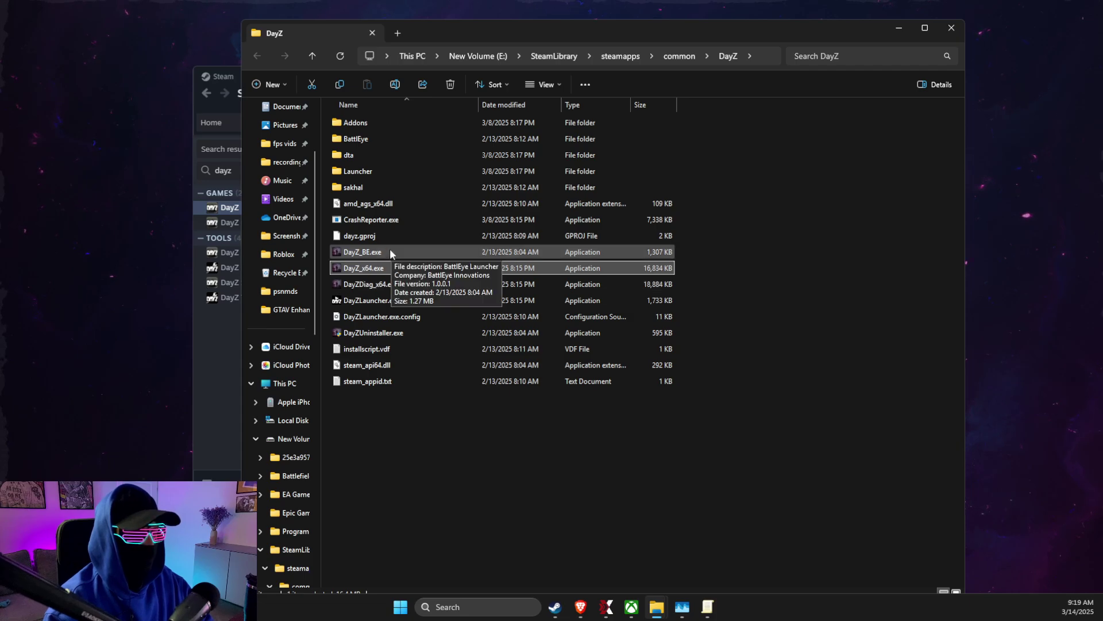
- Check the File name extensions display option for the DayZ folder in File Explorer
{"action": "left_click", "coordinate": [547, 84]}
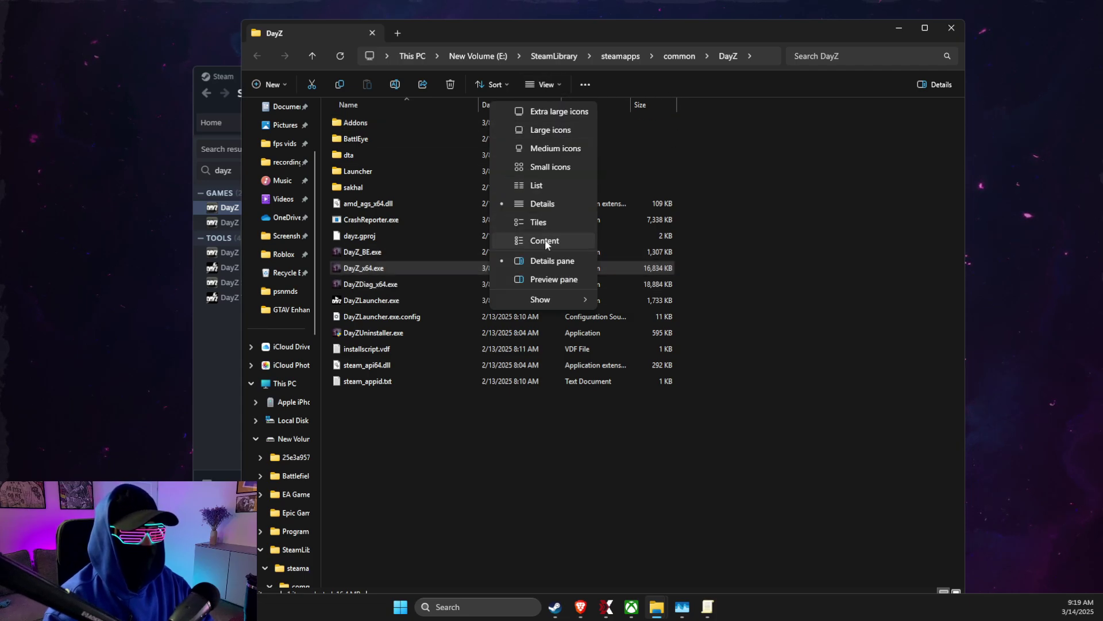
{"action": "mouse_move", "coordinate": [554, 302]}
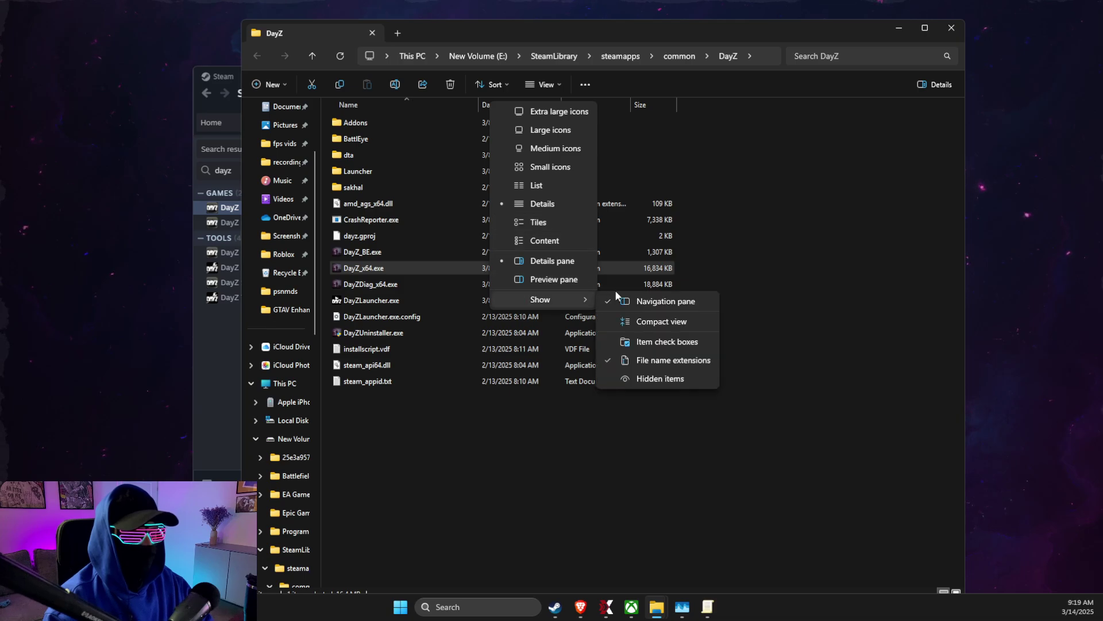
{"action": "left_click", "coordinate": [553, 425]}
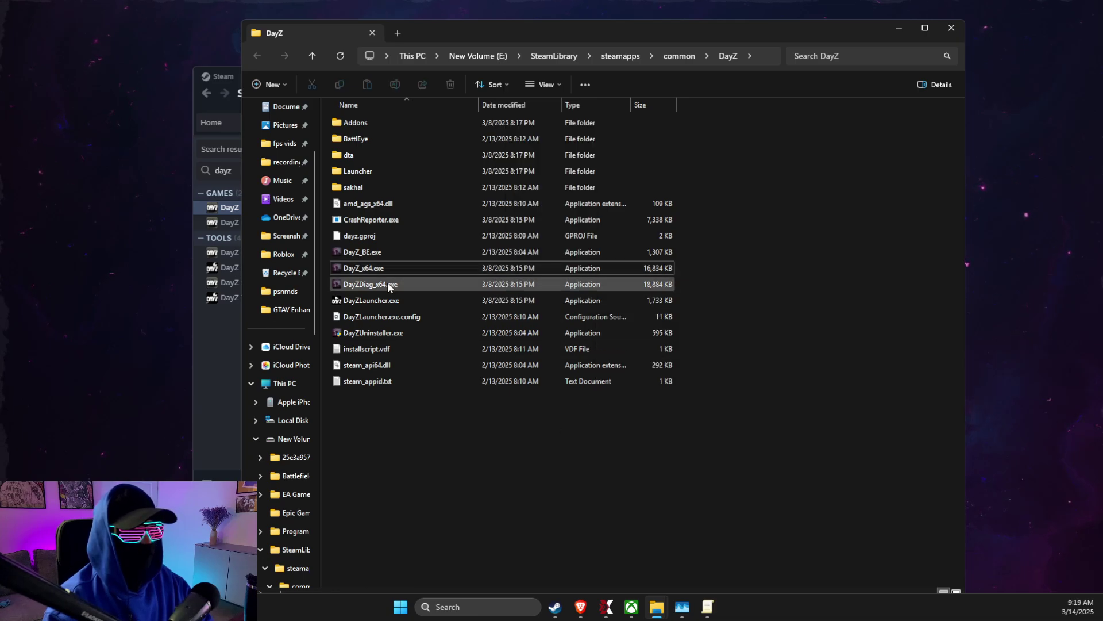
- Copy the name of the DayZ_x64.exe file without its extension and minimize the folder window
{"action": "left_click", "coordinate": [359, 269]}
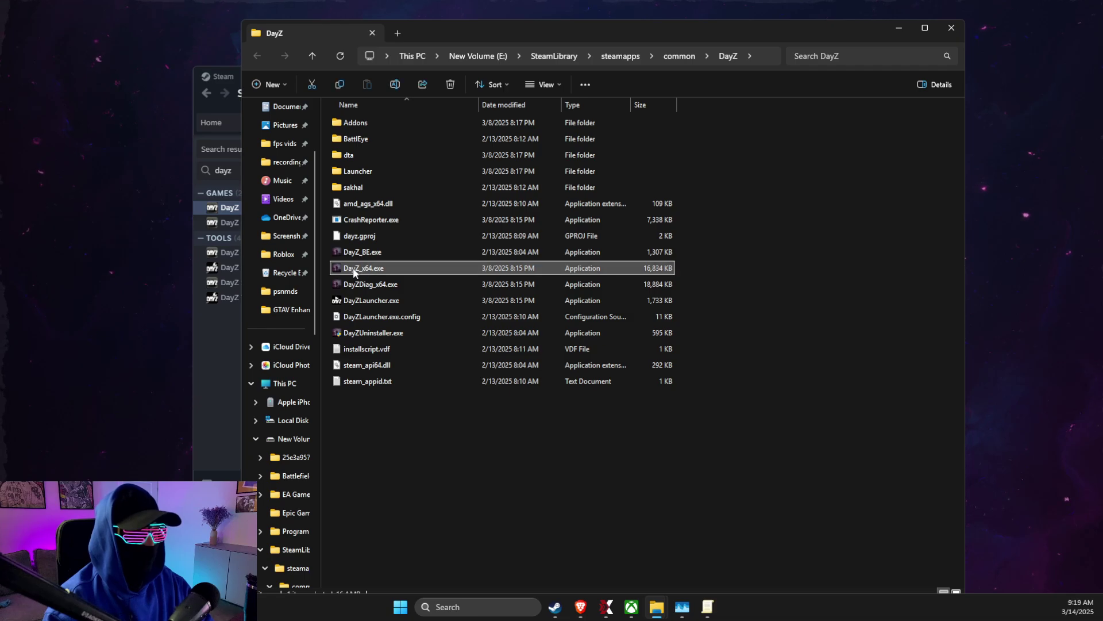
{"action": "right_click", "coordinate": [353, 268]}
{"action": "left_click", "coordinate": [440, 290]}
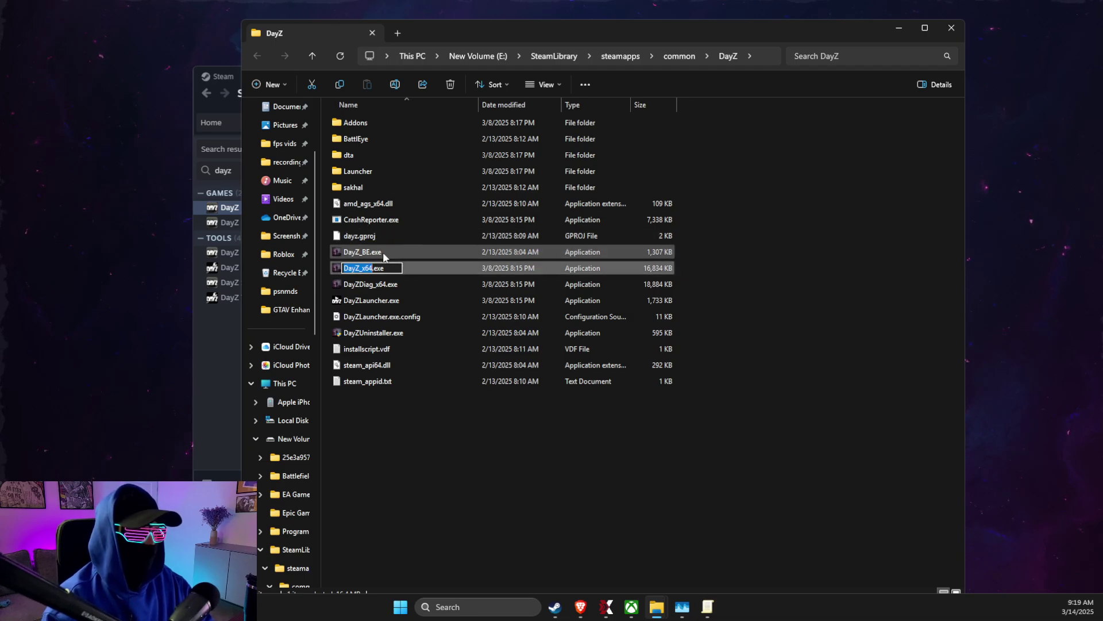
{"action": "left_click", "coordinate": [899, 28]}
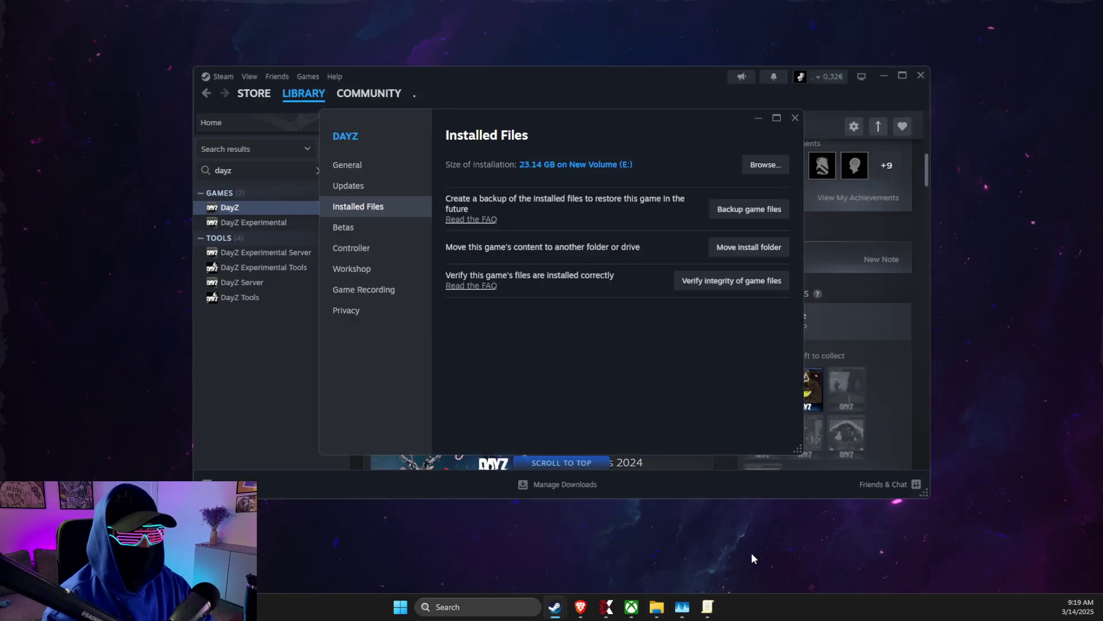
- Return to the QoS policy wizard and enter DayZ_x64.exe as the executable the policy applies to
{"action": "left_click", "coordinate": [707, 607]}
{"action": "left_click", "coordinate": [416, 212]}
{"action": "type", "text": "DayZ_x64"}
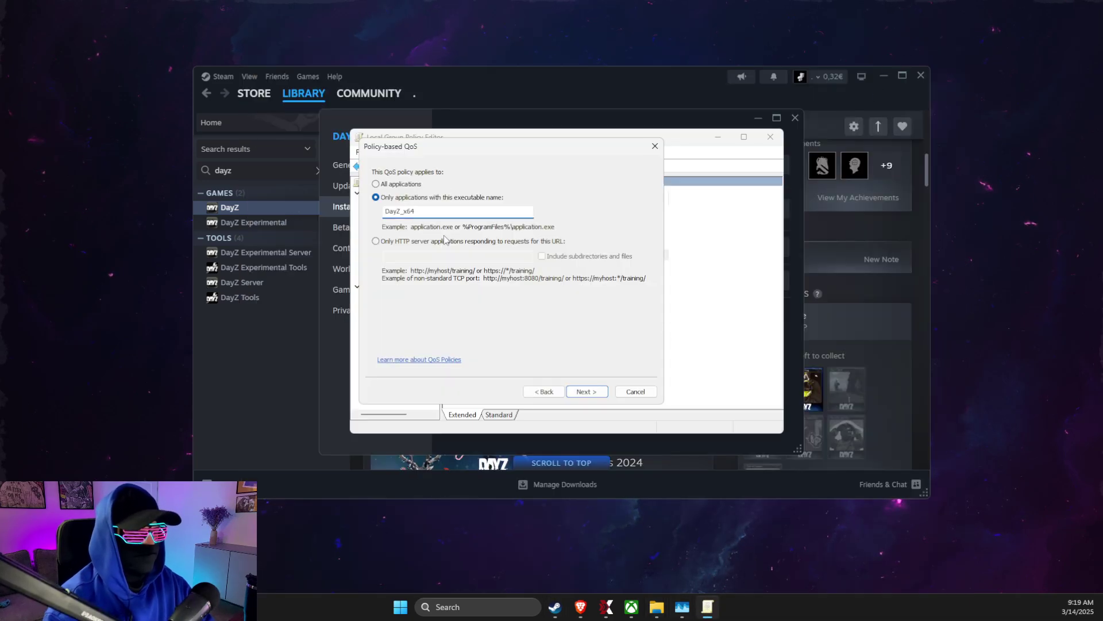
{"action": "type", "text": ".exe"}
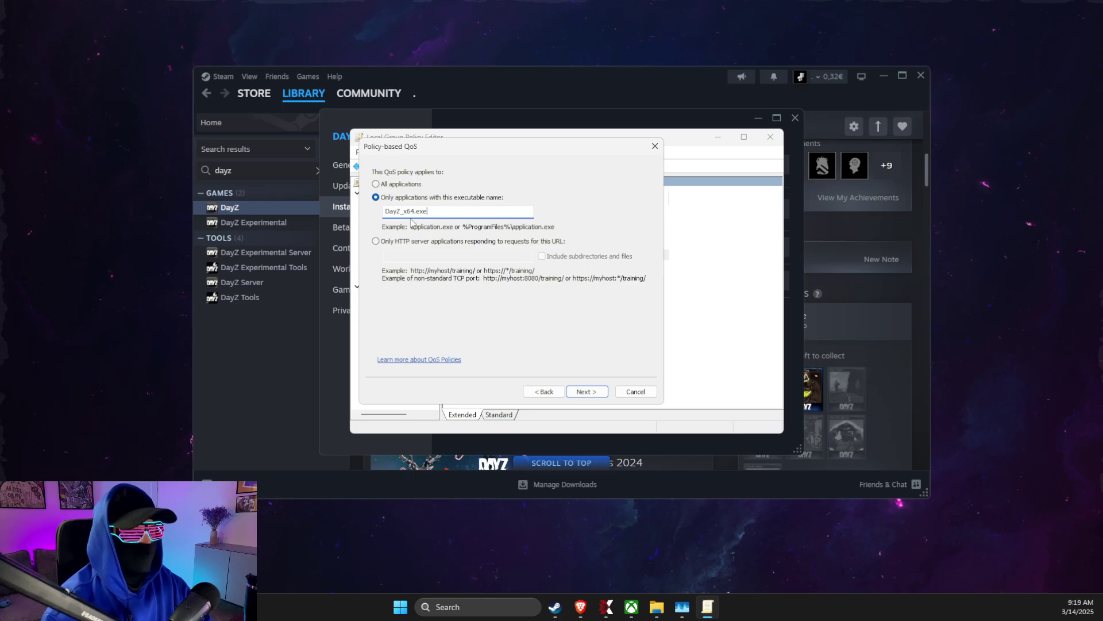
{"action": "left_click", "coordinate": [586, 392]}
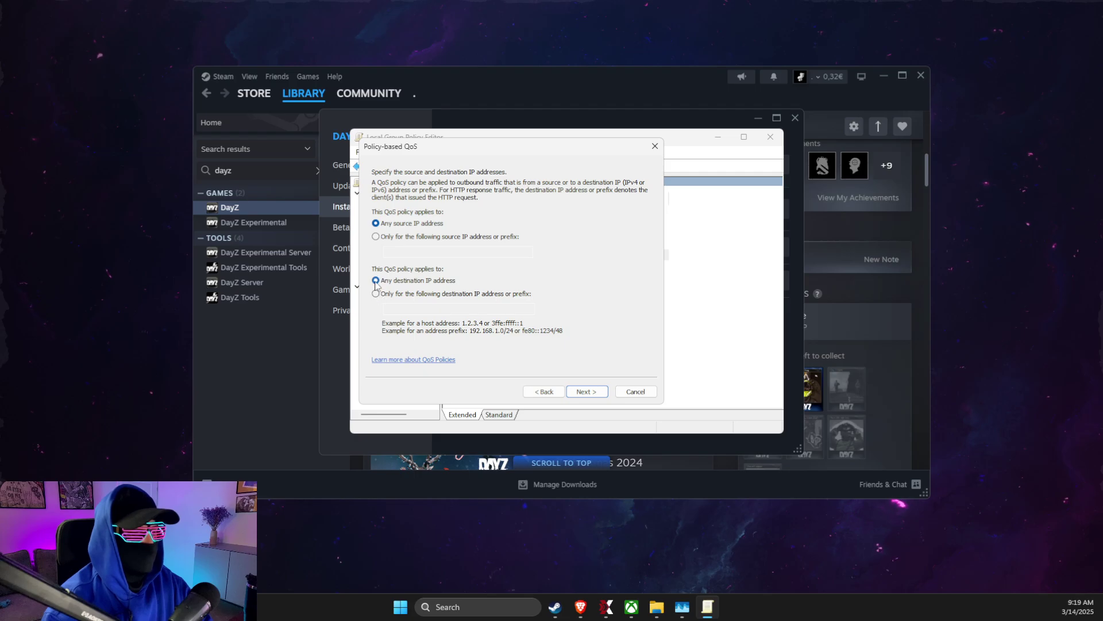
- Keep any source and destination IP address, set the protocol to TCP and UDP, finish the policy and close the Group Policy Editor
{"action": "left_click", "coordinate": [587, 394]}
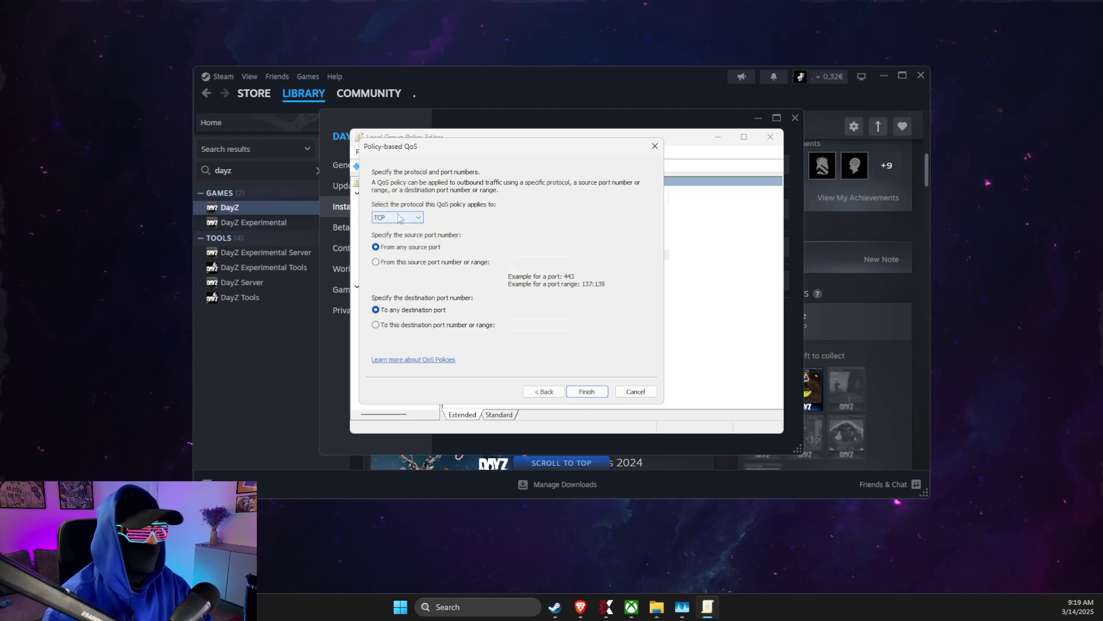
{"action": "left_click", "coordinate": [402, 217]}
{"action": "left_click", "coordinate": [405, 243]}
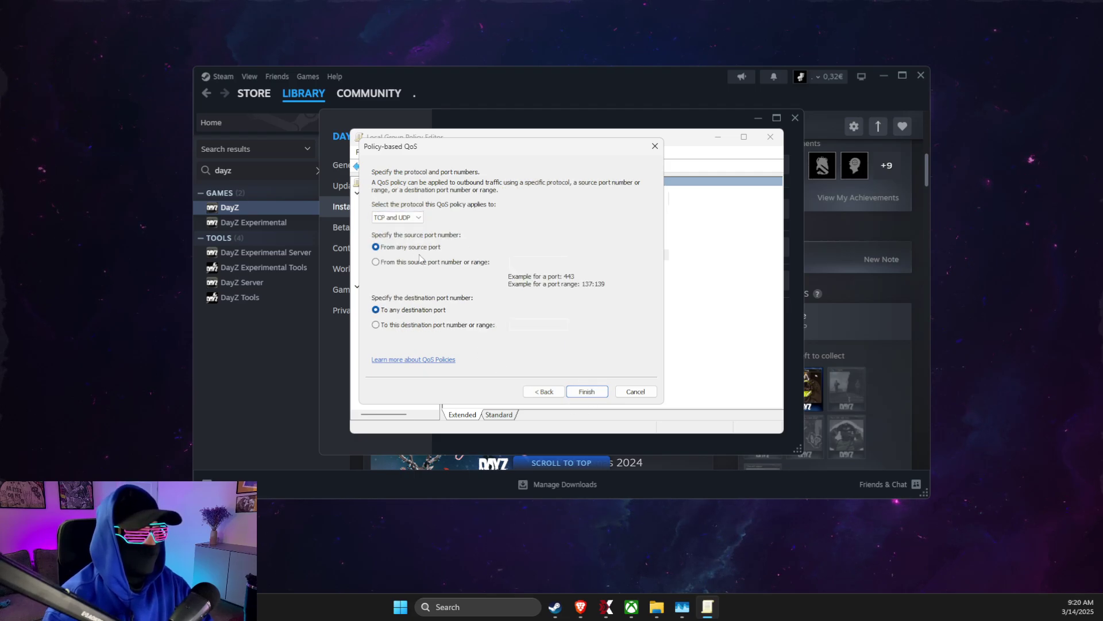
{"action": "left_click", "coordinate": [587, 391]}
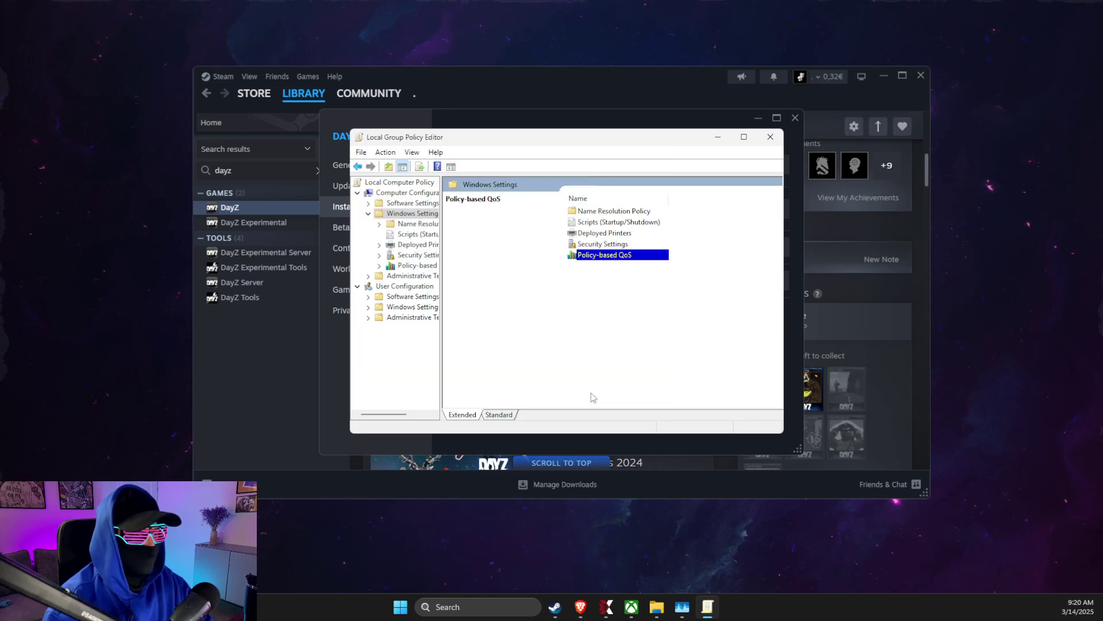
{"action": "left_click", "coordinate": [771, 136]}
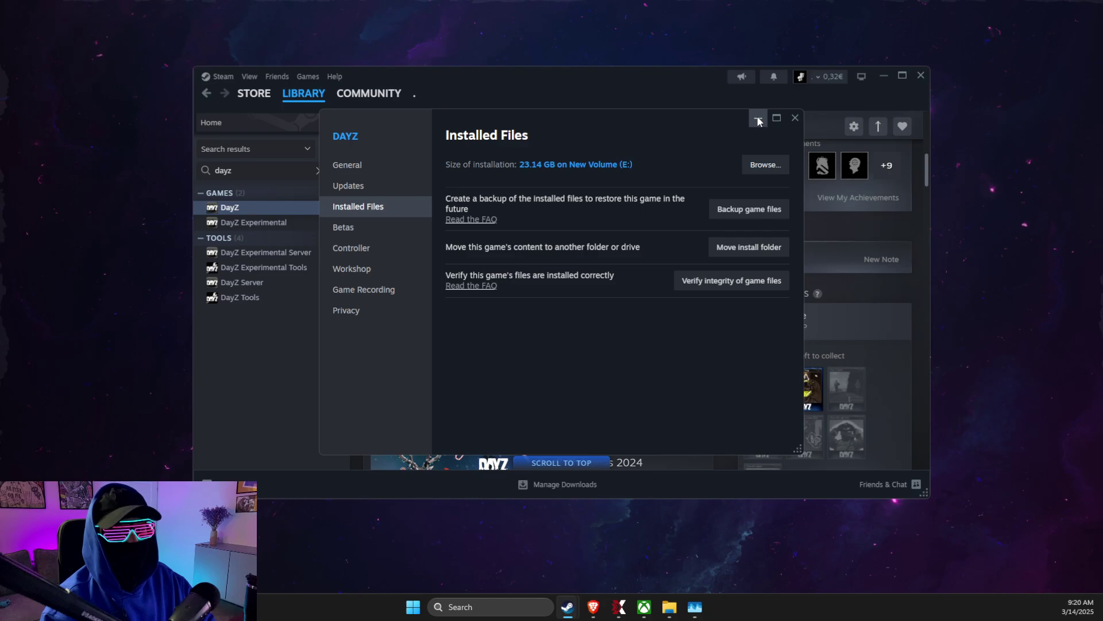
- Reopen DayZ's installation folder from Steam, copy its path, and clear the folder, properties and Steam windows from the desktop
{"action": "left_click", "coordinate": [760, 118]}
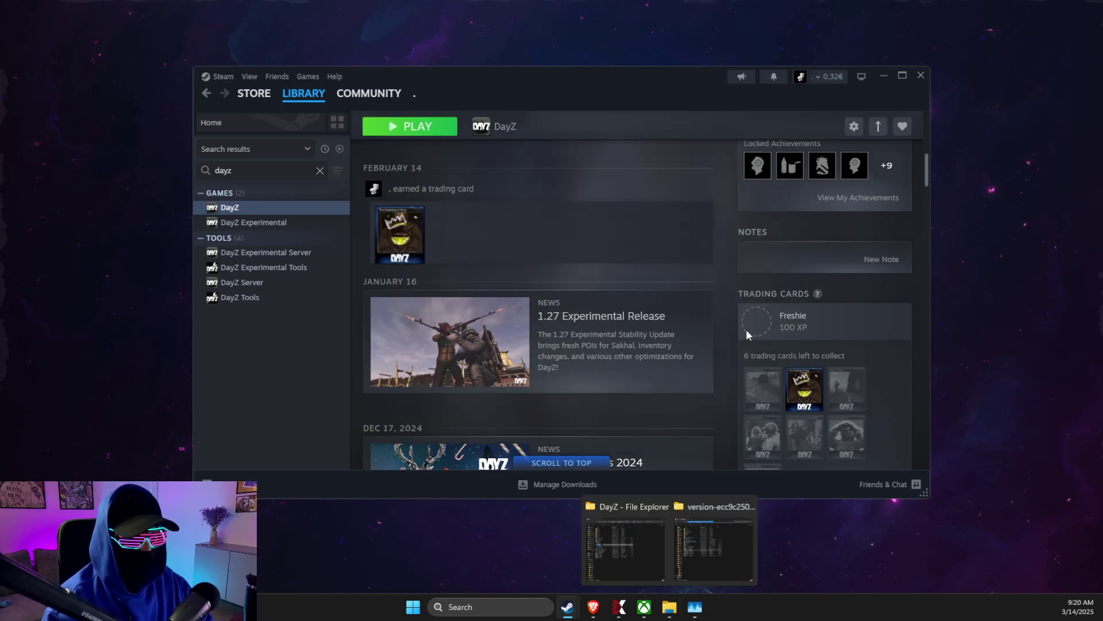
{"action": "right_click", "coordinate": [246, 208]}
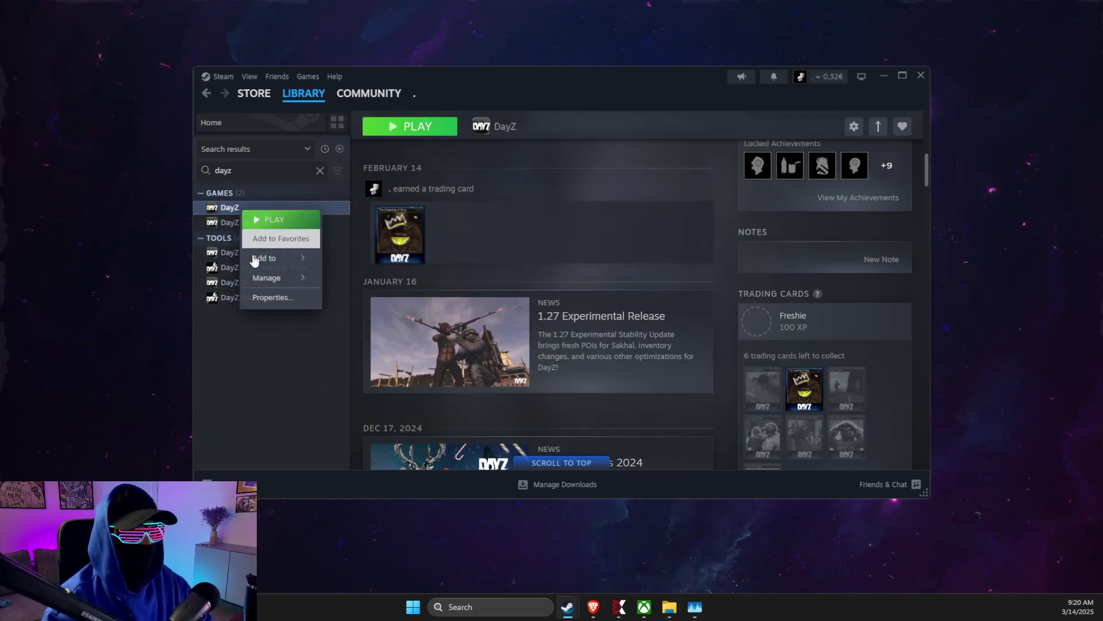
{"action": "left_click", "coordinate": [272, 297]}
{"action": "left_click", "coordinate": [765, 164]}
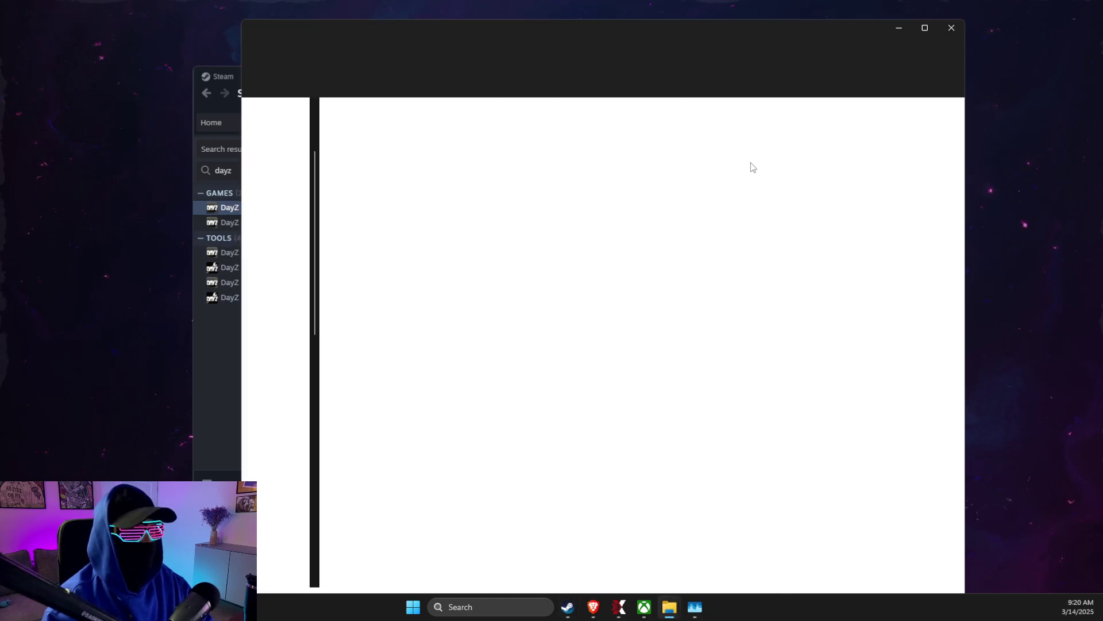
{"action": "left_click", "coordinate": [763, 58]}
{"action": "key", "text": "ctrl+c"}
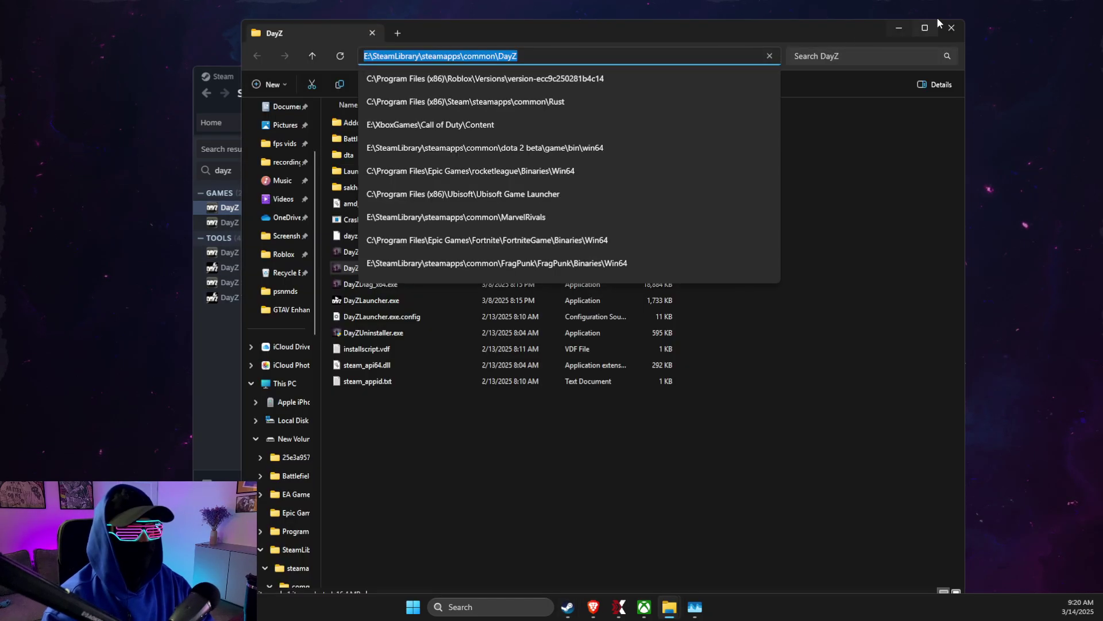
{"action": "left_click", "coordinate": [952, 28]}
{"action": "left_click", "coordinate": [795, 118]}
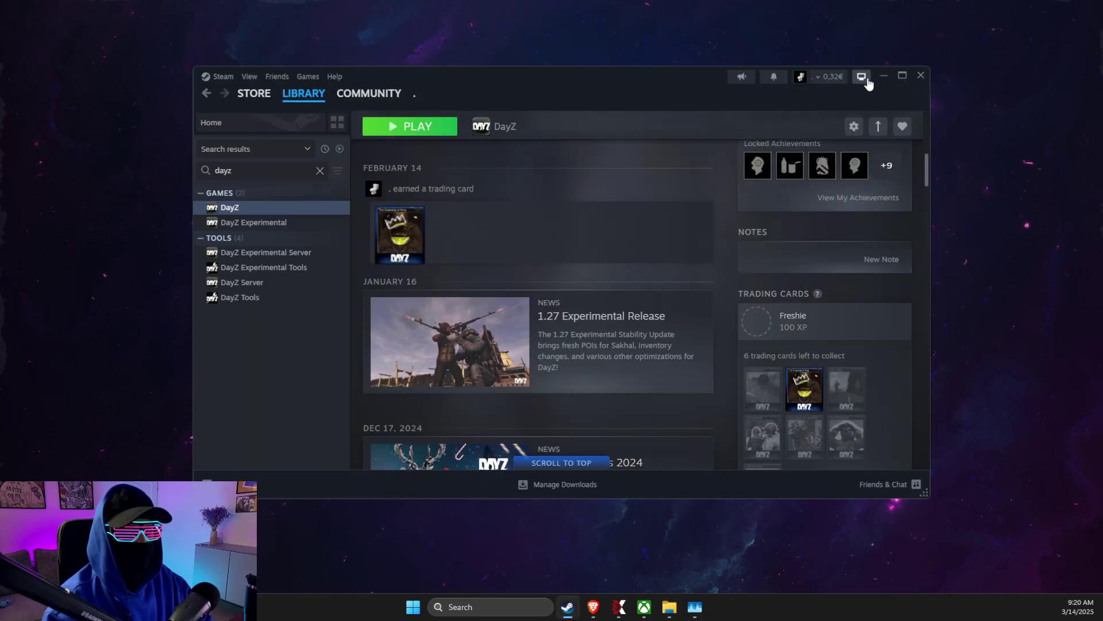
{"action": "left_click", "coordinate": [884, 75]}
- Find and open Windows Defender Firewall and go to the page for allowing an app or feature through it
{"action": "left_click", "coordinate": [463, 607]}
{"action": "type", "text": "windows defender firewall"}
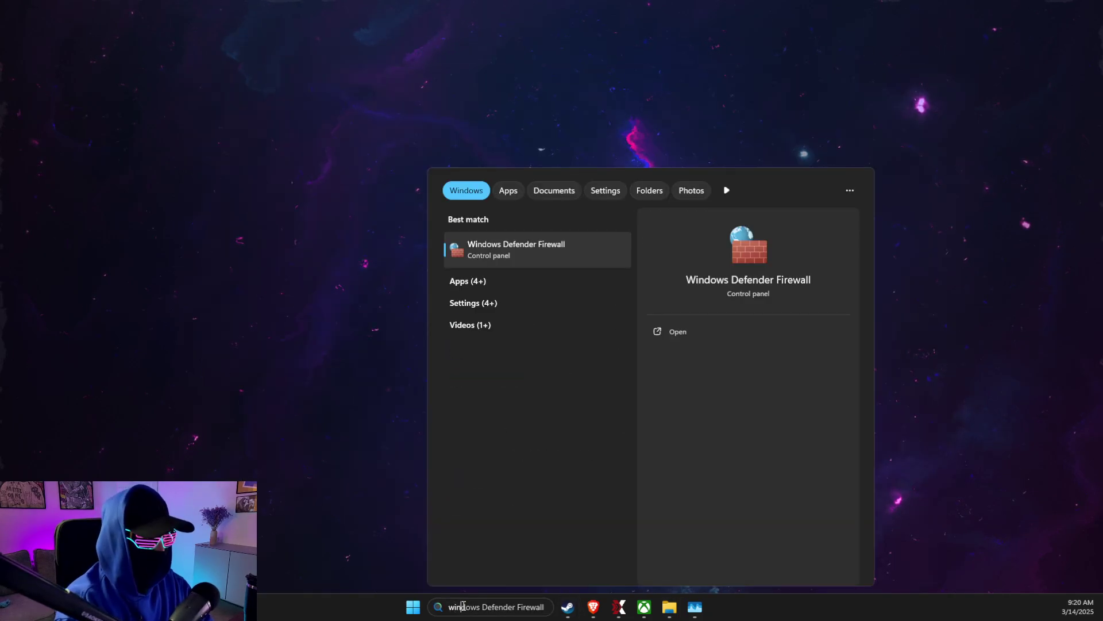
{"action": "key", "text": "Return"}
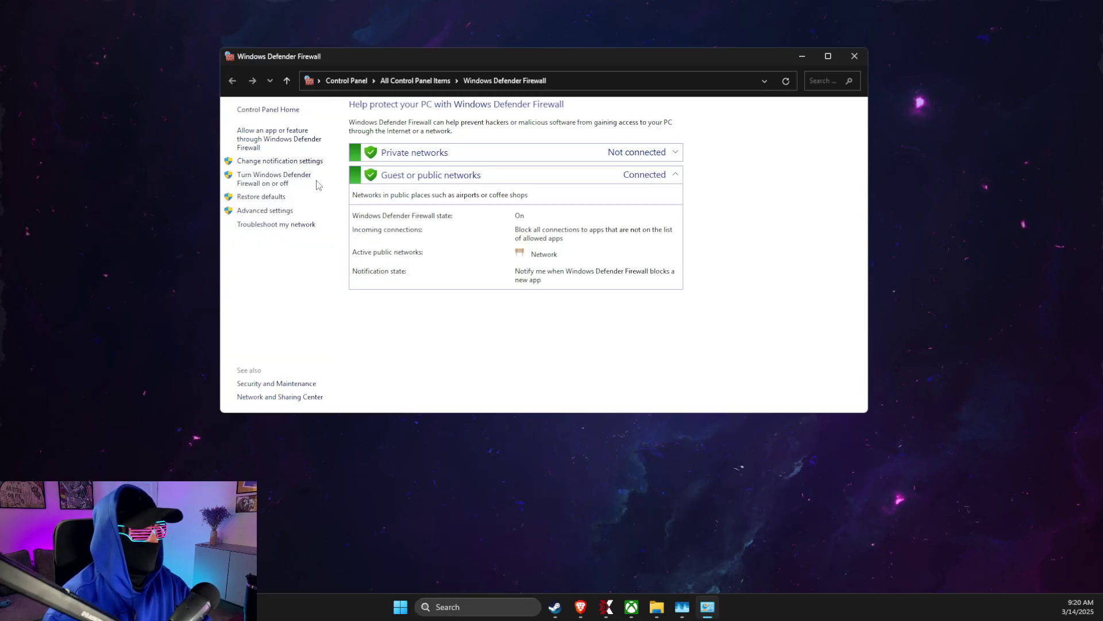
{"action": "left_click", "coordinate": [267, 141]}
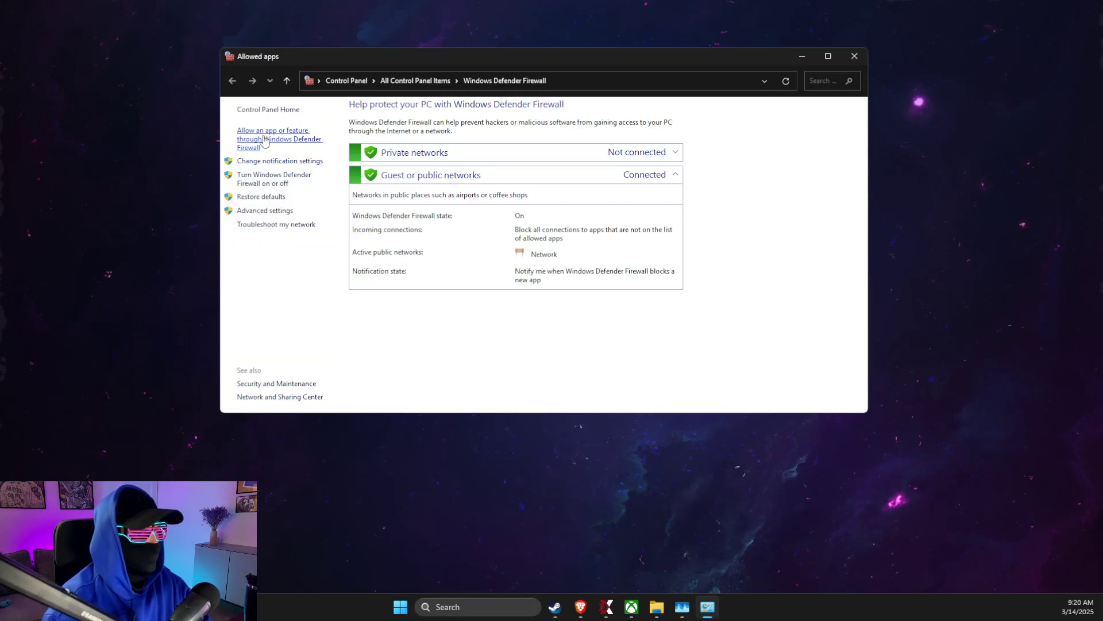
- Start allowing another app through the firewall and browse to the folder E:\SteamLibrary\steamapps\common\DayZ
{"action": "left_click", "coordinate": [675, 143]}
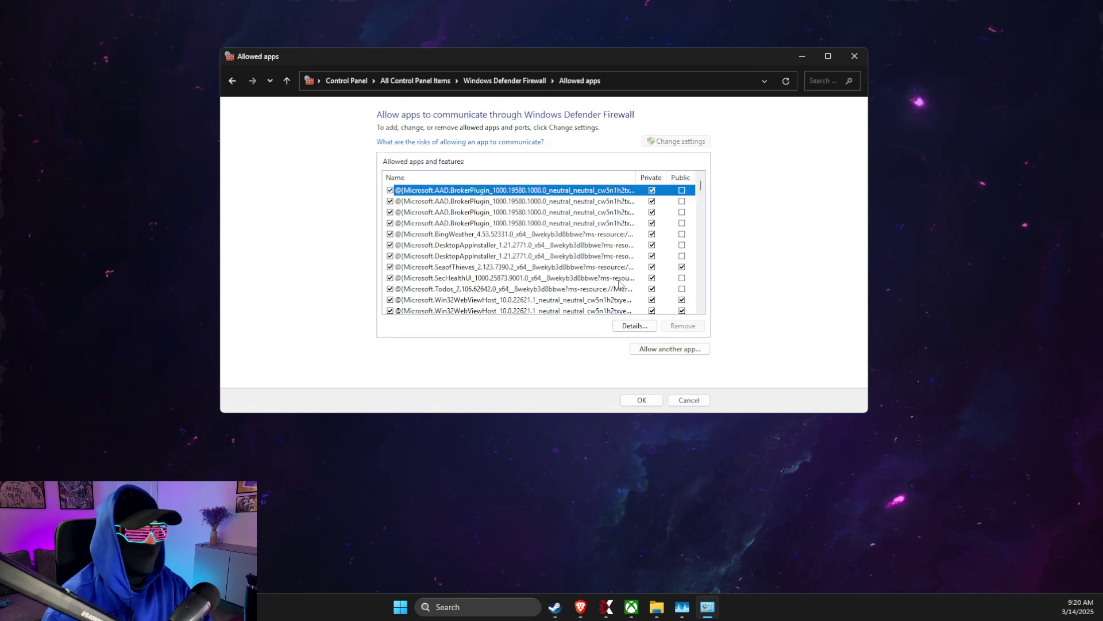
{"action": "left_click", "coordinate": [669, 349]}
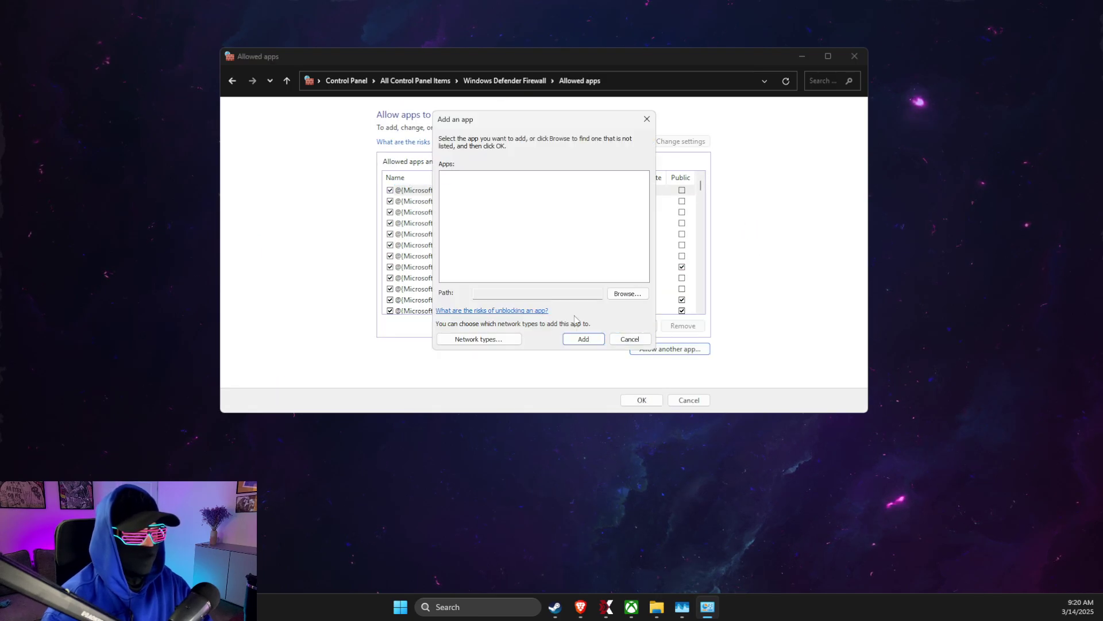
{"action": "left_click", "coordinate": [628, 294]}
{"action": "left_click", "coordinate": [786, 164]}
{"action": "key", "text": "ctrl+v"}
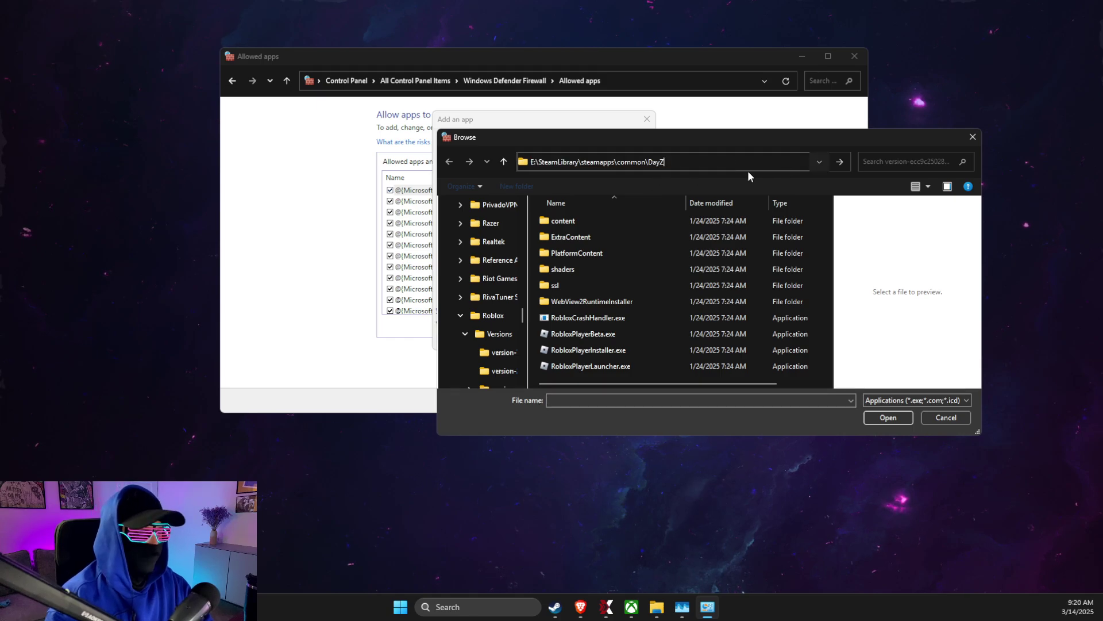
{"action": "key", "text": "Return"}
- Try to add DayZ_x64.exe from the DayZ folder to the allowed apps
{"action": "left_click", "coordinate": [616, 333]}
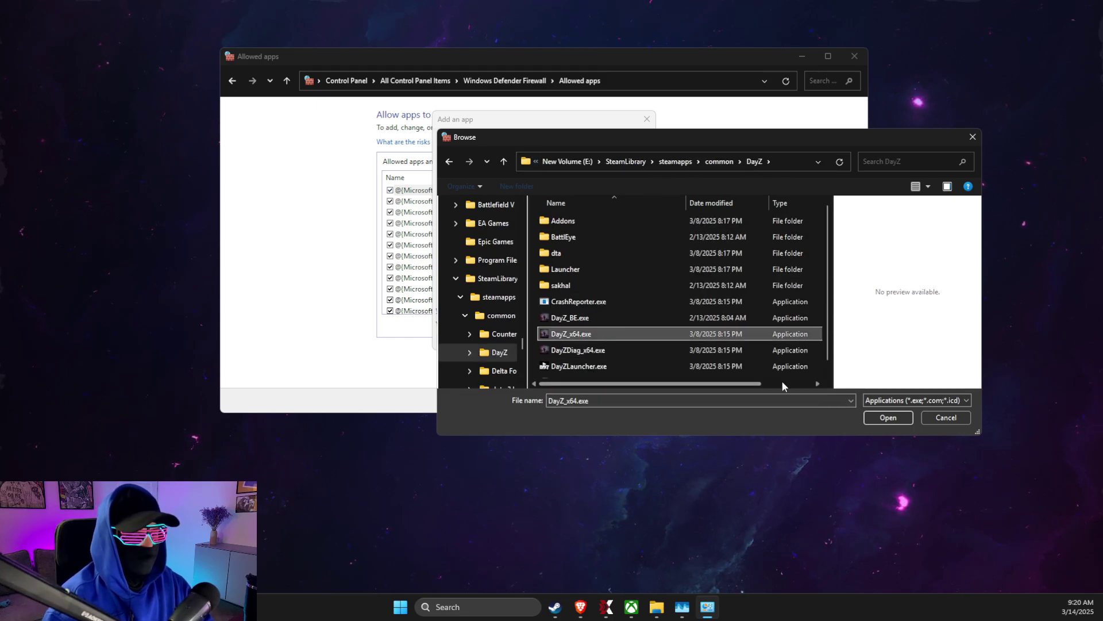
{"action": "left_click", "coordinate": [871, 415]}
{"action": "left_click", "coordinate": [583, 339]}
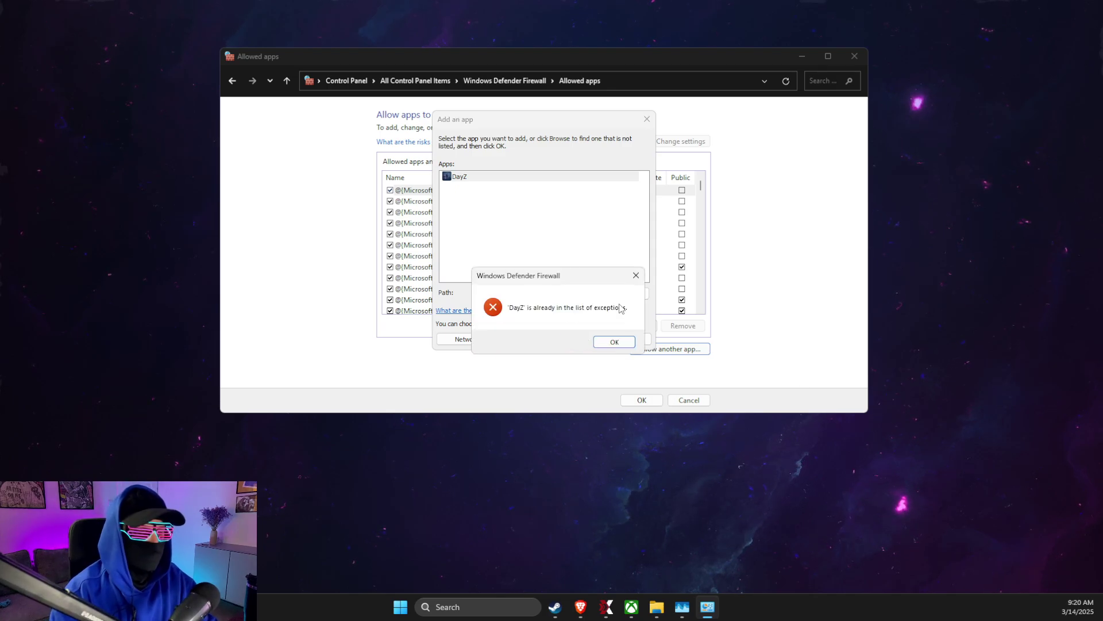
{"action": "left_click", "coordinate": [612, 341]}
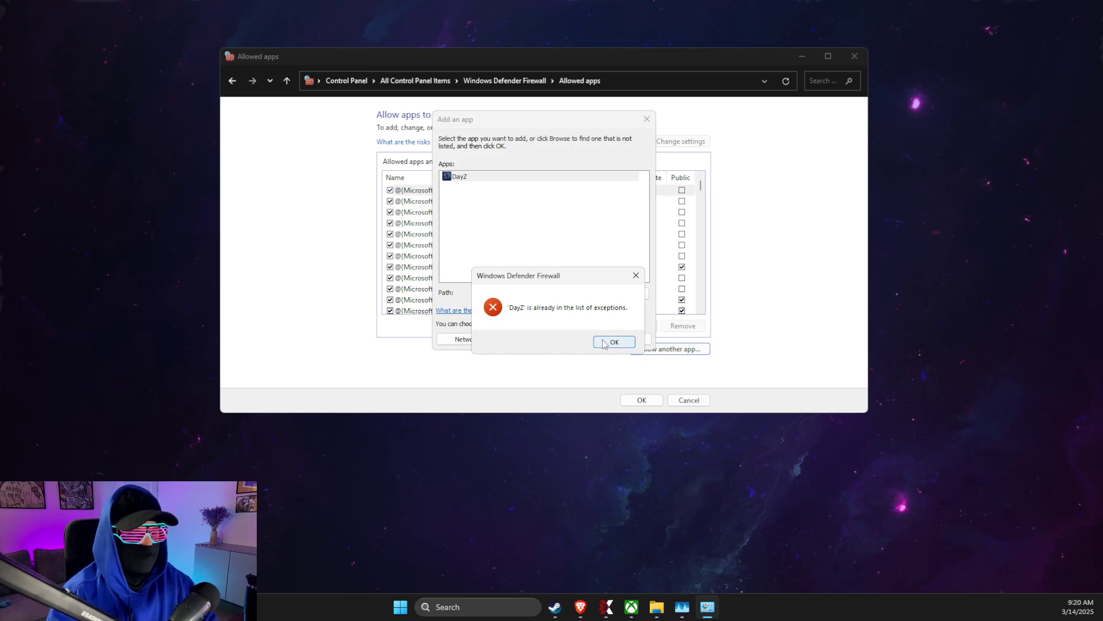
- Try to add DayZ_BE.exe, the BattlEye launcher, from the DayZ folder to the allowed apps
{"action": "left_click", "coordinate": [628, 294]}
{"action": "left_click", "coordinate": [570, 318]}
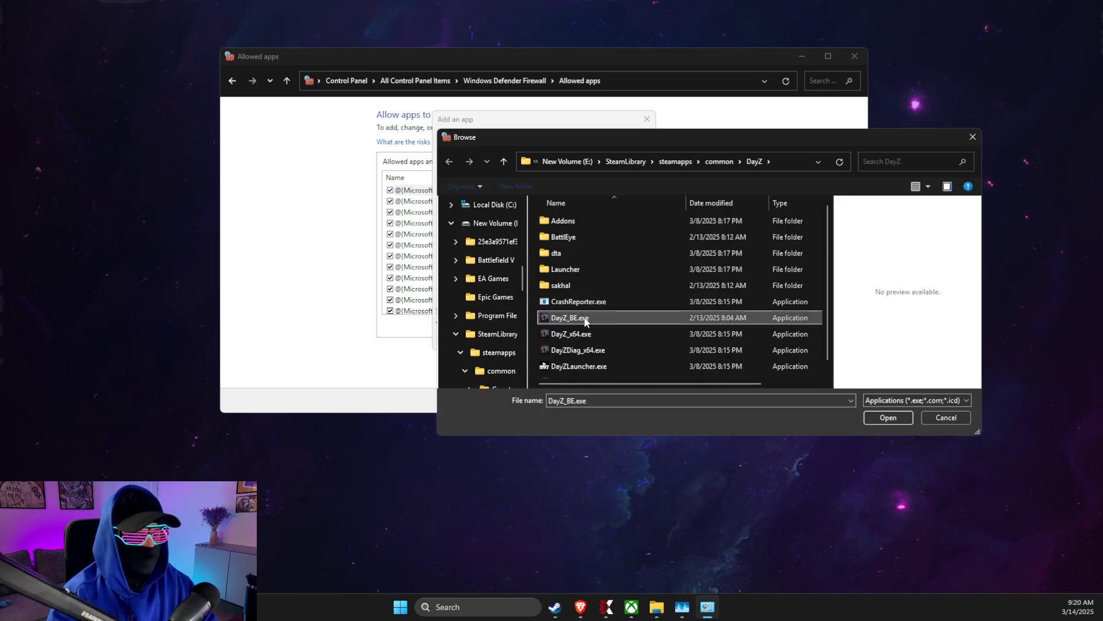
{"action": "left_click", "coordinate": [885, 417]}
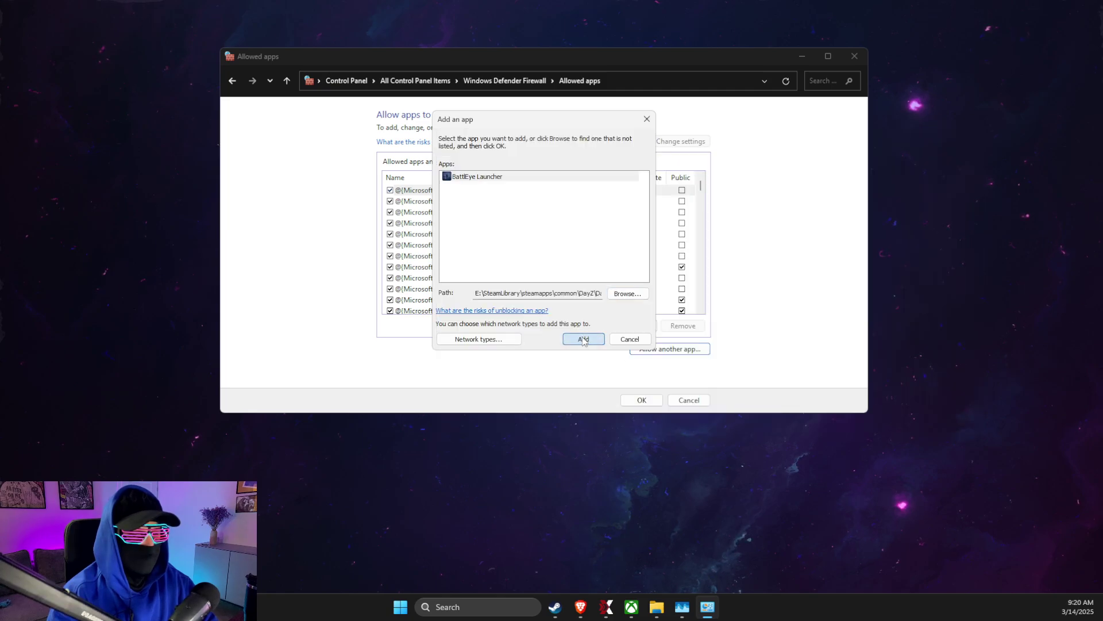
{"action": "left_click", "coordinate": [583, 338]}
{"action": "left_click", "coordinate": [633, 343]}
- Add DayZDiag_x64.exe from the DayZ folder to the firewall's allowed apps
{"action": "left_click", "coordinate": [628, 294]}
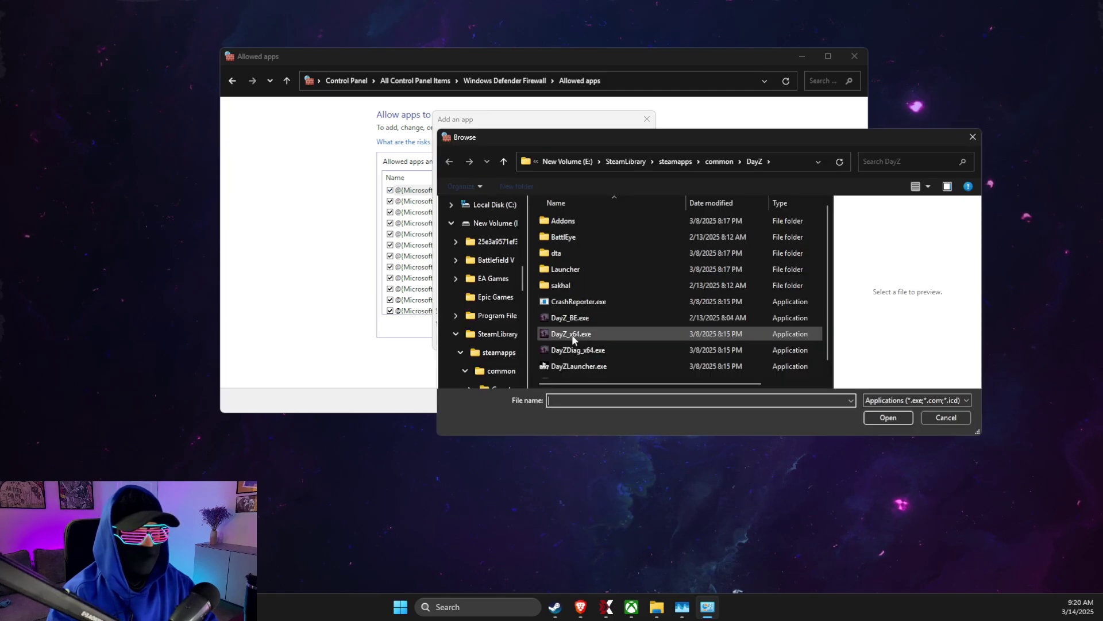
{"action": "left_click", "coordinate": [577, 350]}
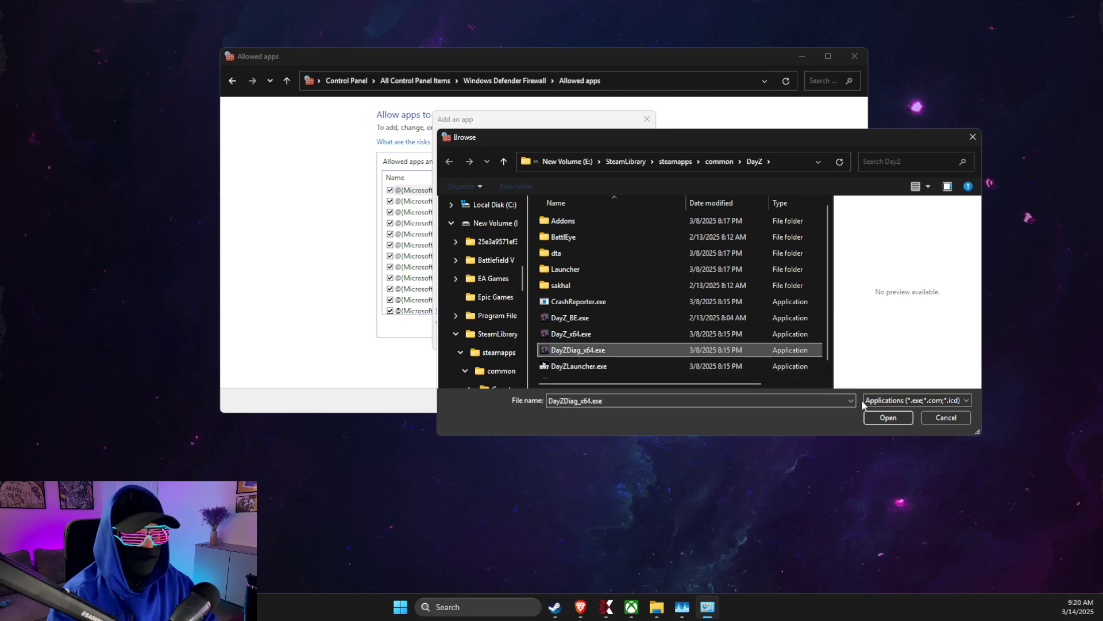
{"action": "left_click", "coordinate": [883, 416]}
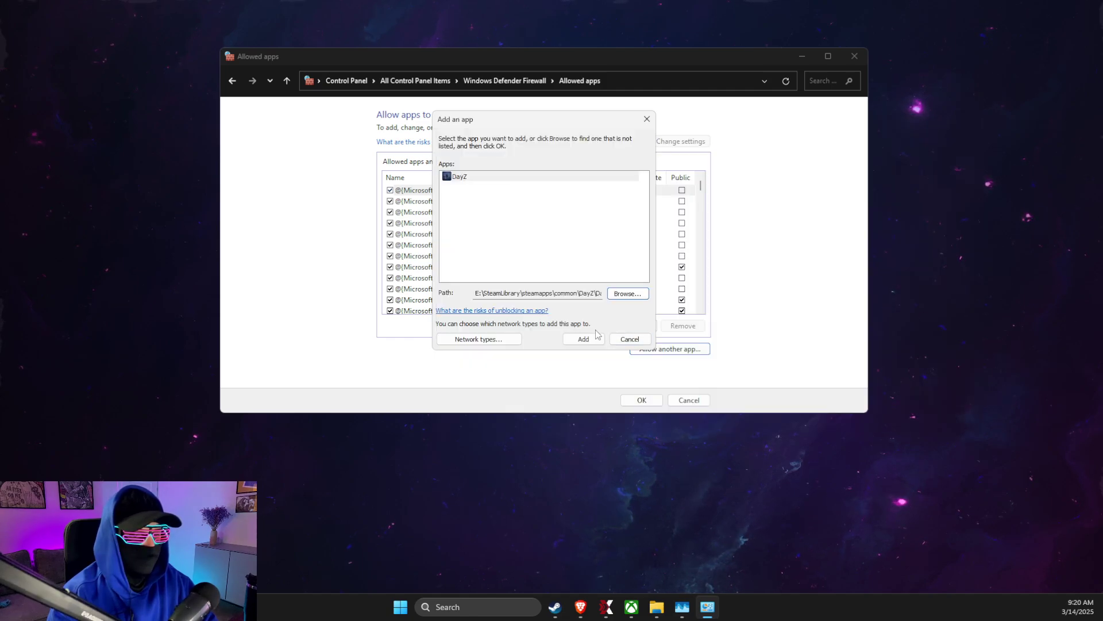
{"action": "left_click", "coordinate": [592, 338]}
- Try to add DayZLauncher.exe as another allowed app, then close the Add an app dialog and the firewall window
{"action": "left_click", "coordinate": [633, 349]}
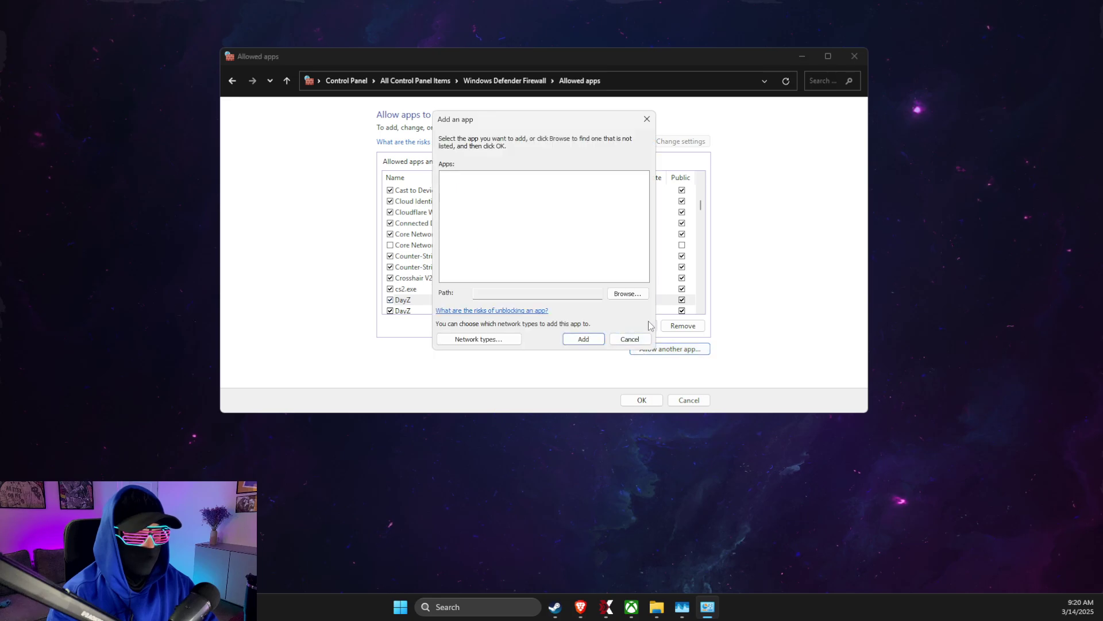
{"action": "left_click", "coordinate": [627, 293]}
{"action": "left_click", "coordinate": [587, 357]}
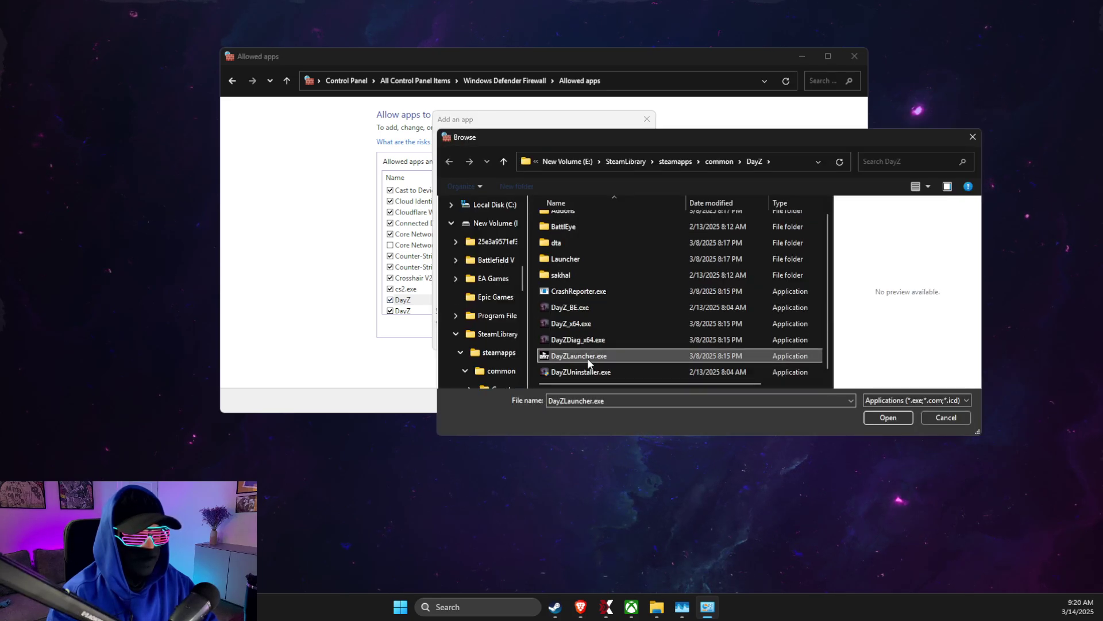
{"action": "left_click", "coordinate": [886, 418]}
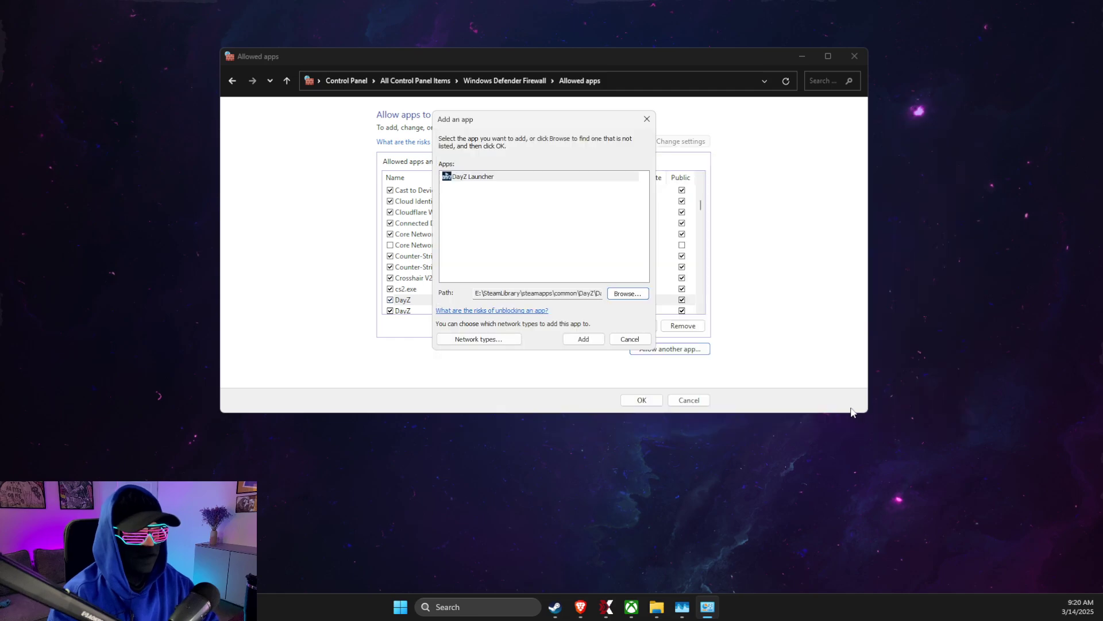
{"action": "left_click", "coordinate": [589, 339]}
{"action": "left_click", "coordinate": [649, 343]}
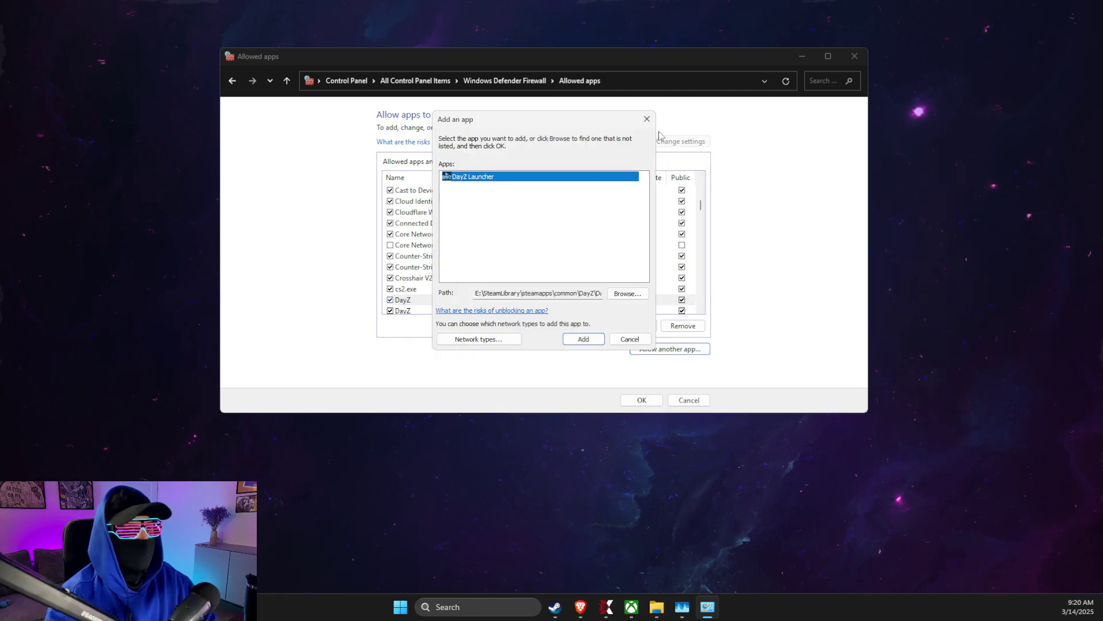
{"action": "left_click", "coordinate": [647, 119]}
{"action": "left_click", "coordinate": [855, 56]}
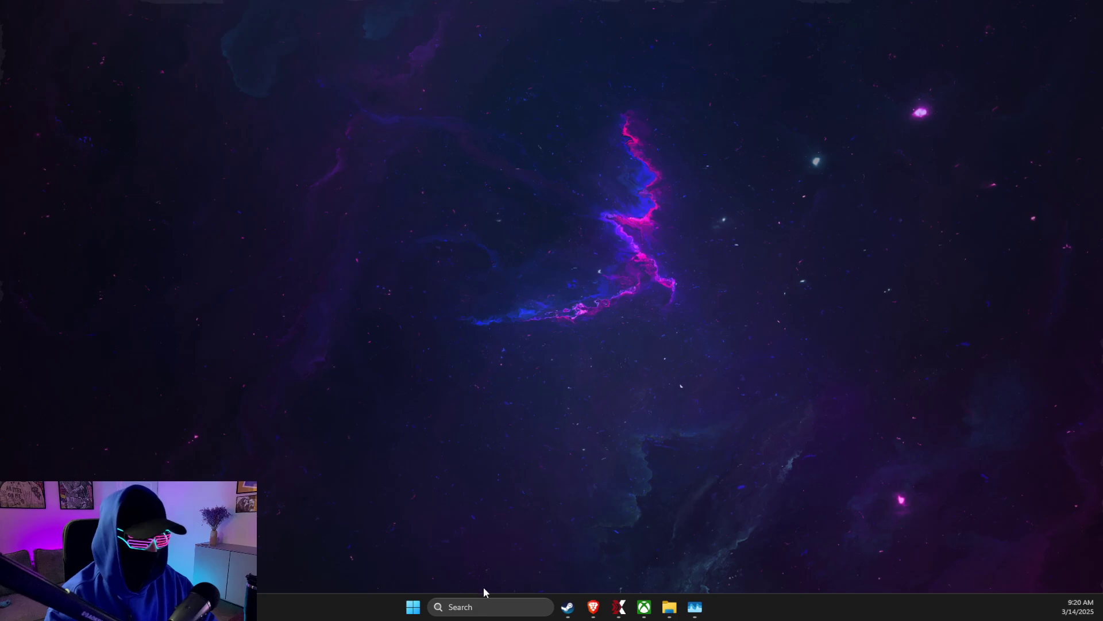
- Find and open Virus & threat protection, and go through its settings to the page for adding or removing exclusions
{"action": "left_click", "coordinate": [483, 604]}
{"action": "type", "text": "virus & threat protection"}
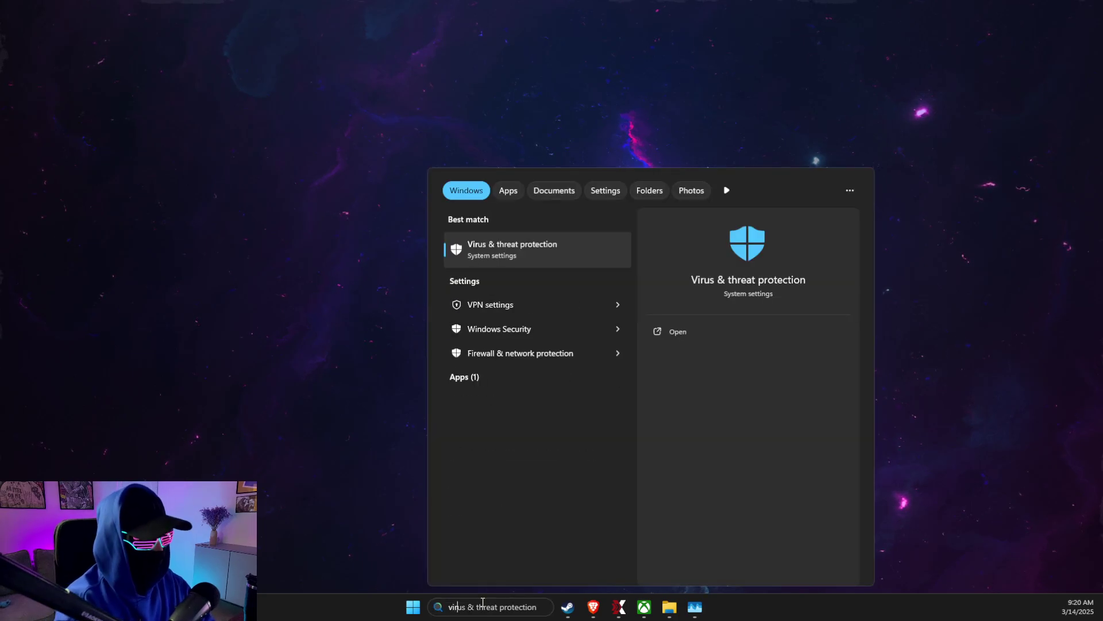
{"action": "left_click", "coordinate": [450, 256]}
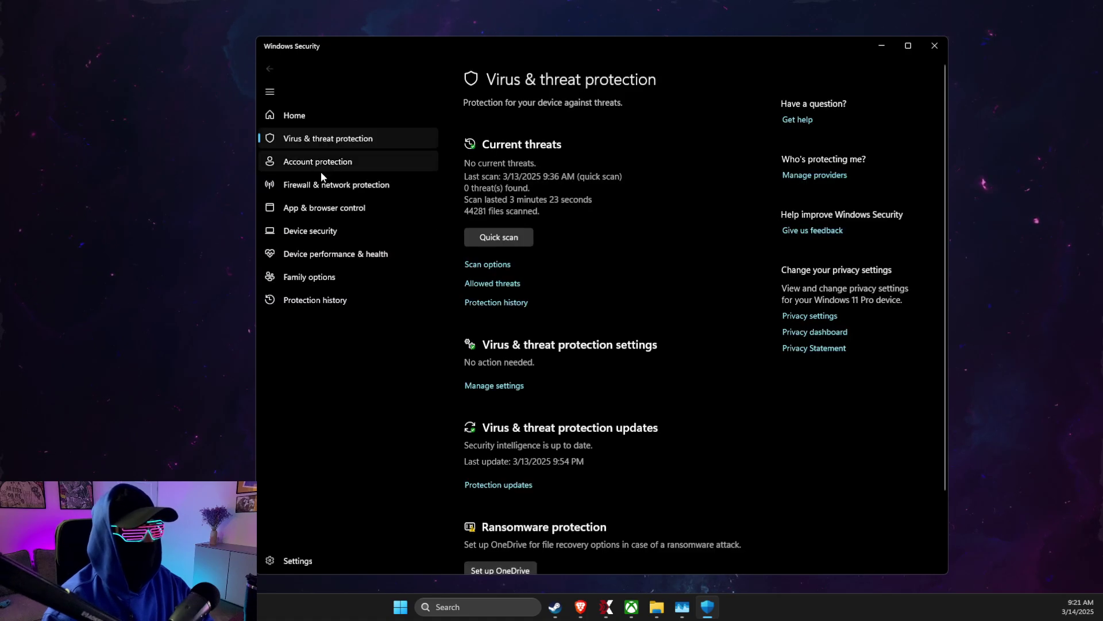
{"action": "left_click", "coordinate": [488, 385]}
{"action": "scroll", "coordinate": [530, 353], "scroll_direction": "down", "scroll_amount": 6}
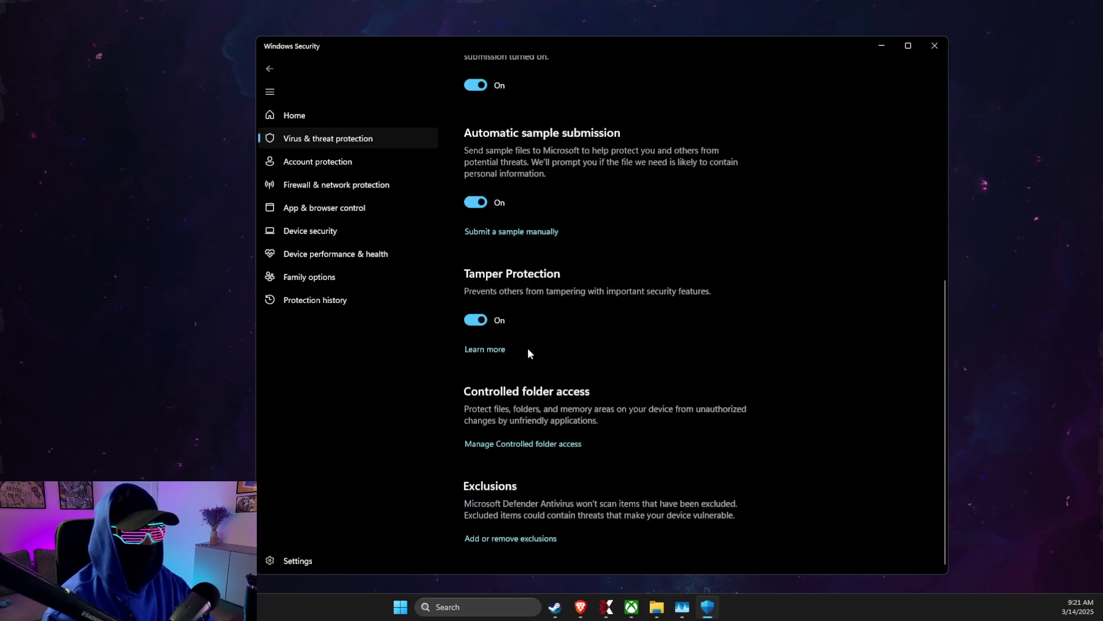
{"action": "left_click", "coordinate": [483, 540]}
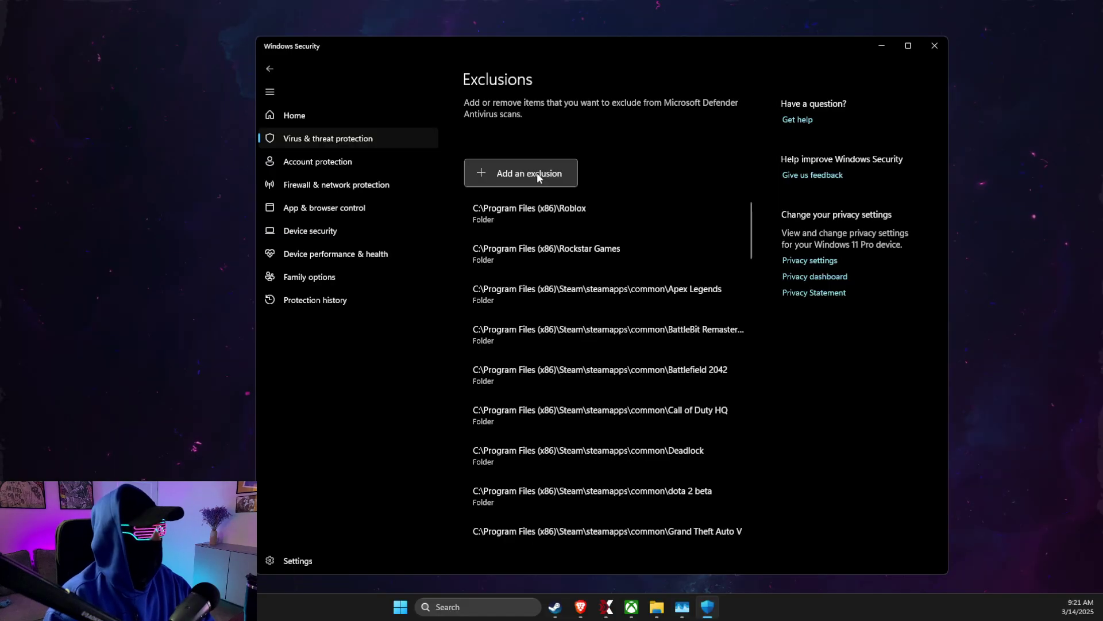
- Add the folder E:\SteamLibrary\steamapps\common\DayZ as an antivirus scan exclusion and close Windows Security
{"action": "left_click", "coordinate": [538, 177]}
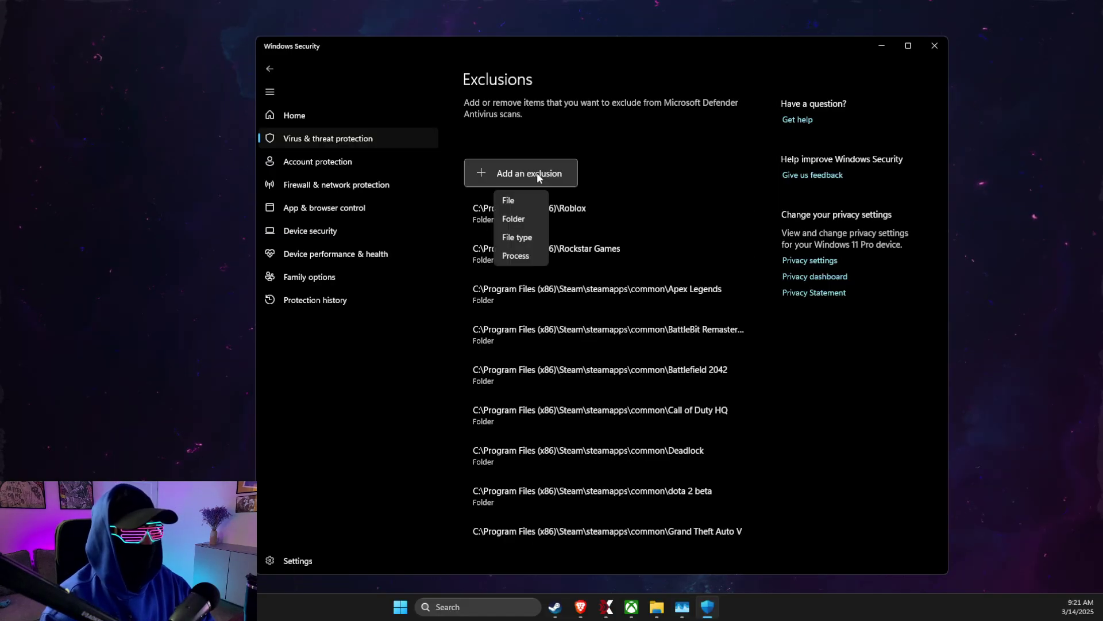
{"action": "left_click", "coordinate": [520, 222]}
{"action": "left_click", "coordinate": [590, 72]}
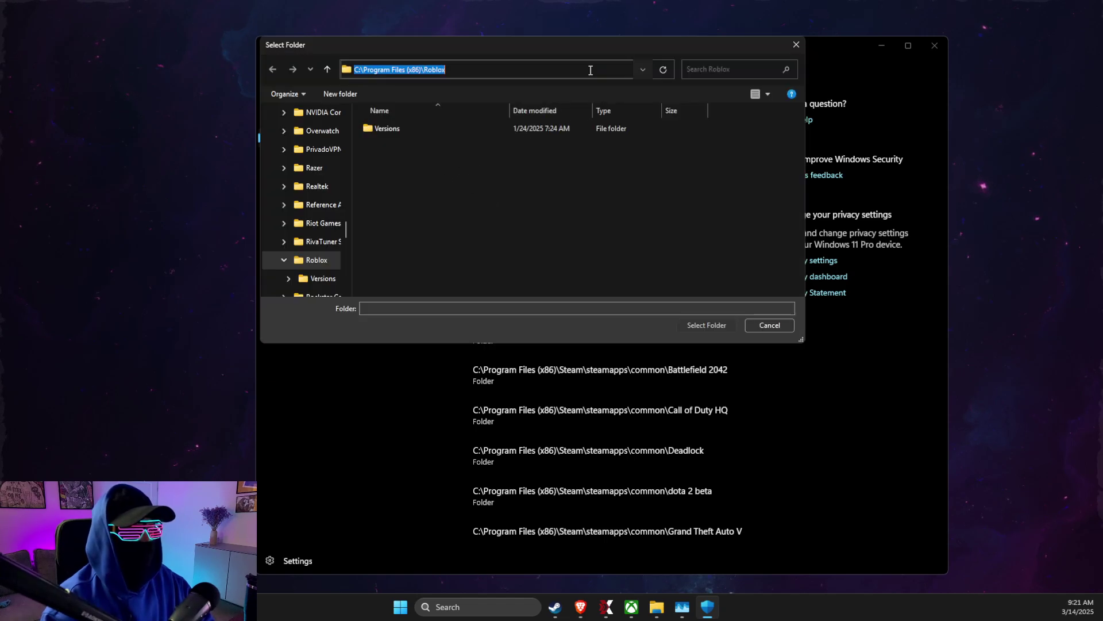
{"action": "type", "text": "E:\\SteamLibrary\\steamapps\\common\\DayZ"}
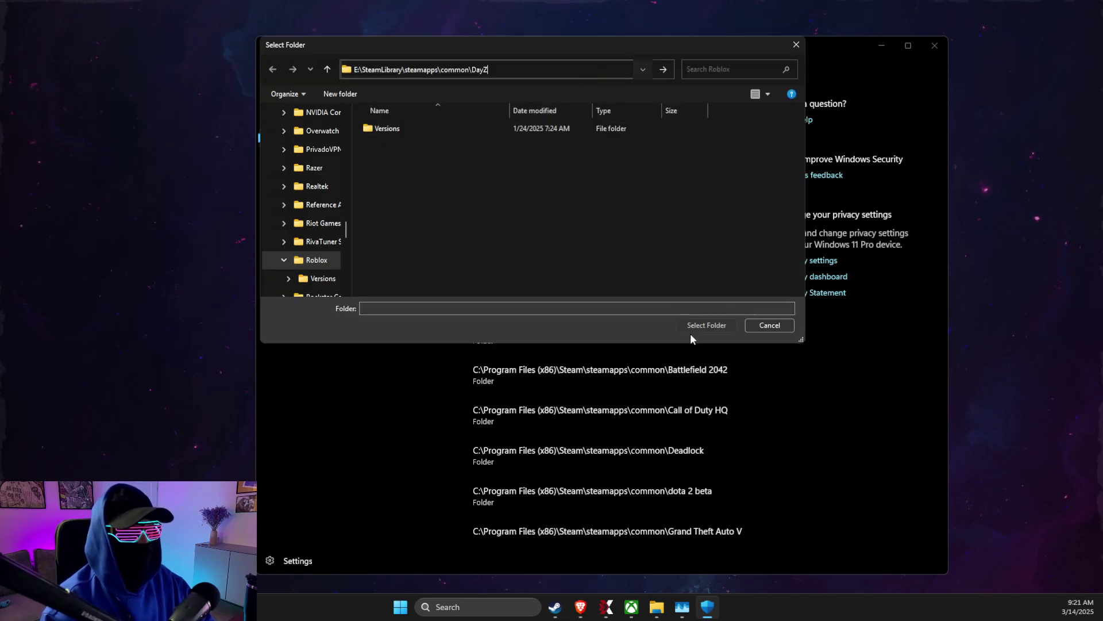
{"action": "key", "text": "Return"}
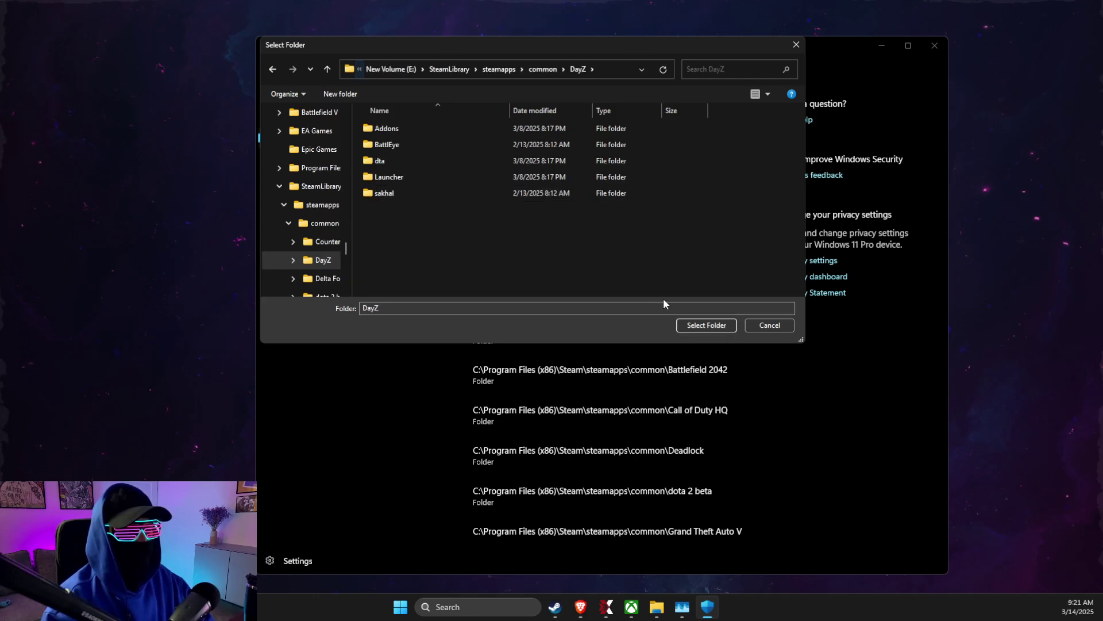
{"action": "left_click", "coordinate": [692, 324]}
{"action": "left_click", "coordinate": [941, 46]}
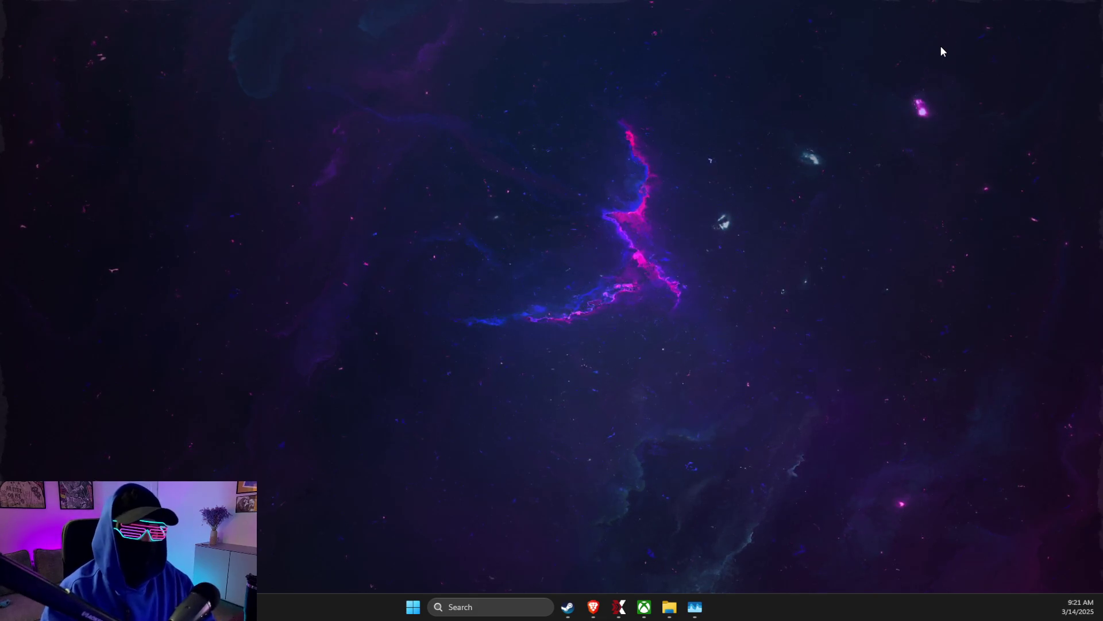
- Switch to ExitLag, search for dayz and open the DayZ game page
{"action": "left_click", "coordinate": [619, 607]}
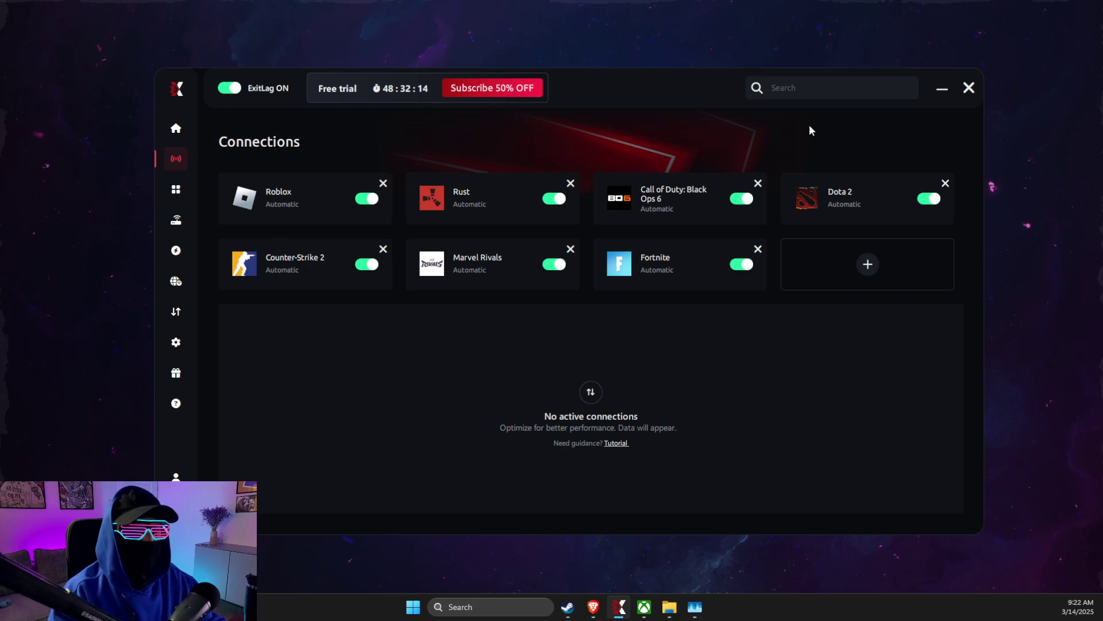
{"action": "type", "text": "day"}
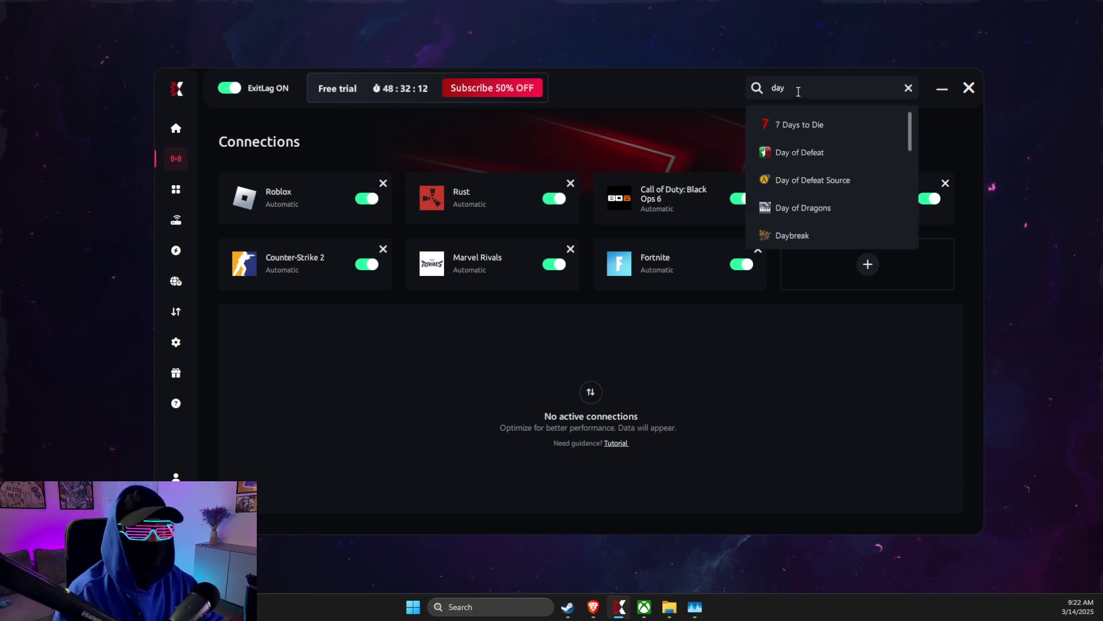
{"action": "type", "text": "z"}
{"action": "left_click", "coordinate": [795, 120]}
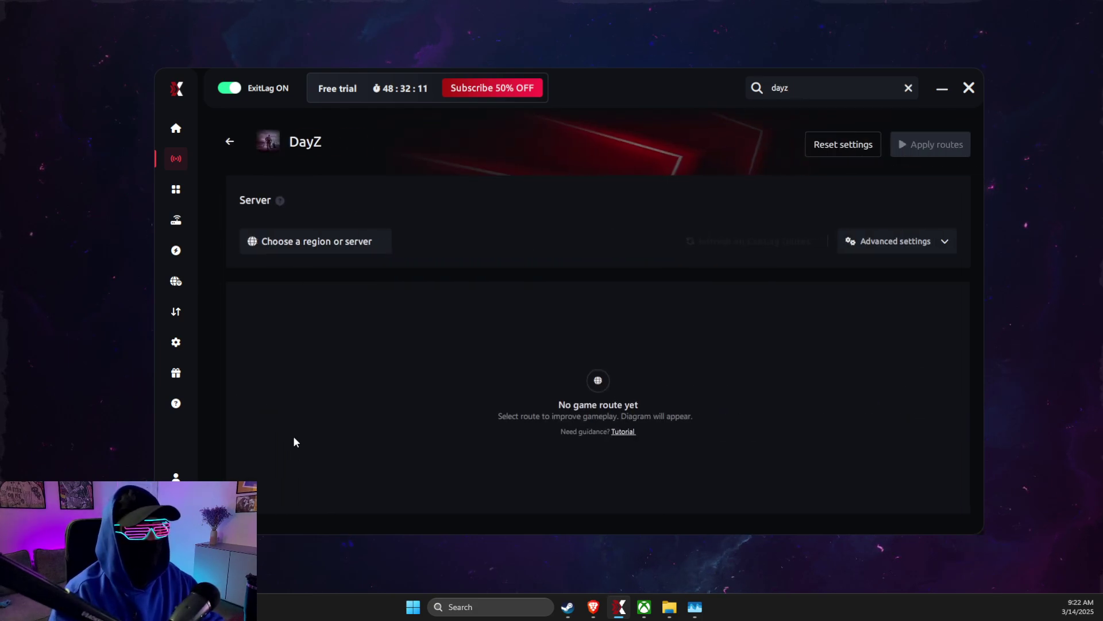
- Choose Europe as DayZ's region with automatic server selection and apply the routes
{"action": "left_click", "coordinate": [303, 249]}
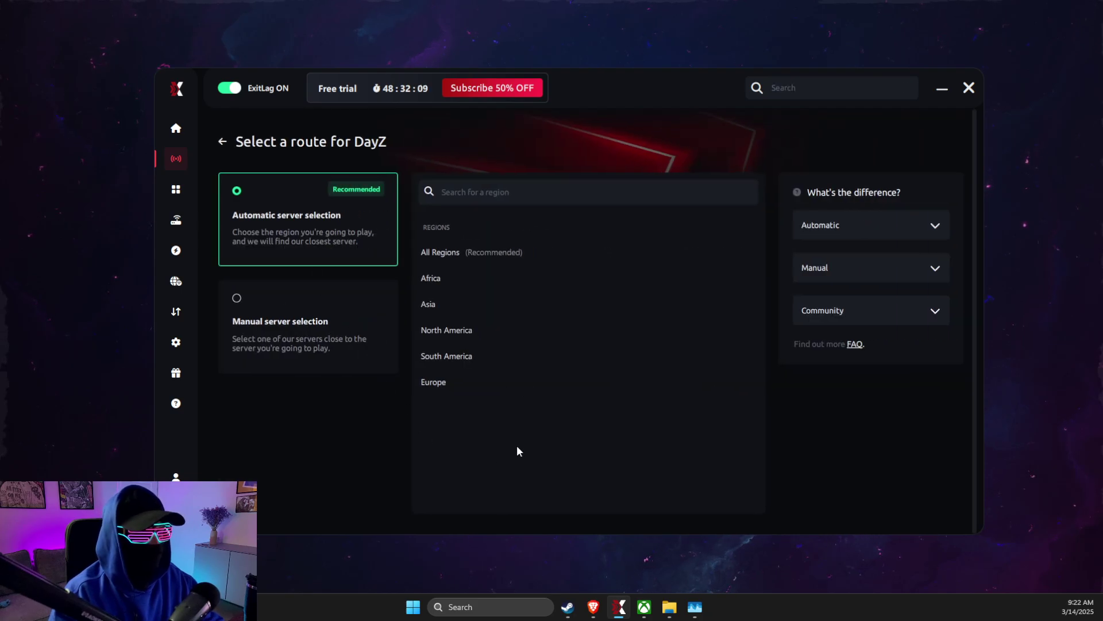
{"action": "left_click", "coordinate": [447, 384]}
{"action": "left_click", "coordinate": [931, 145]}
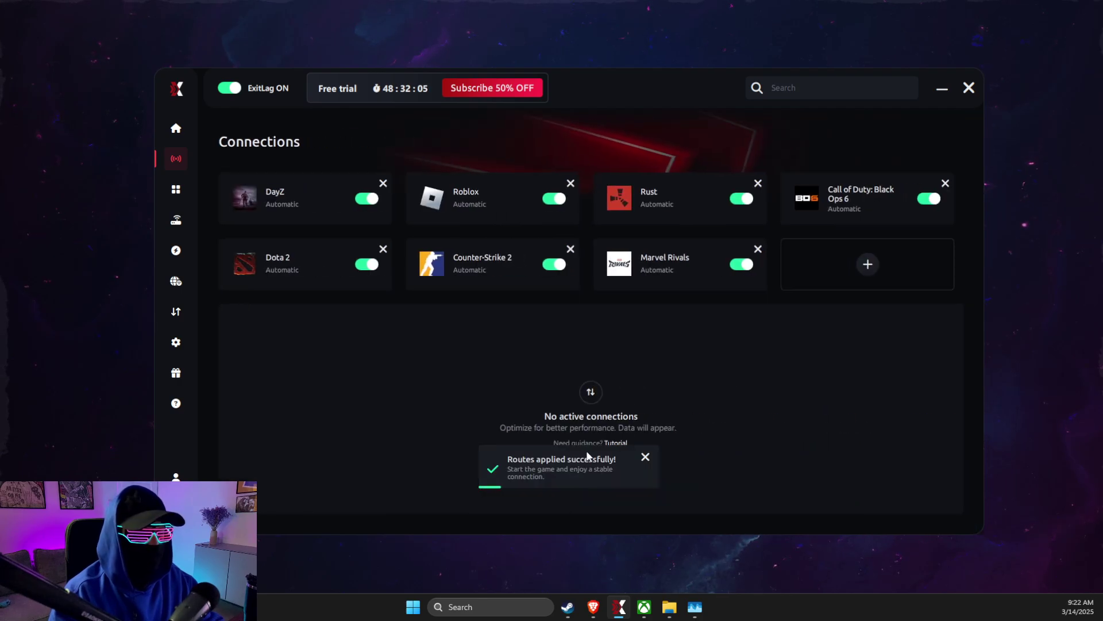